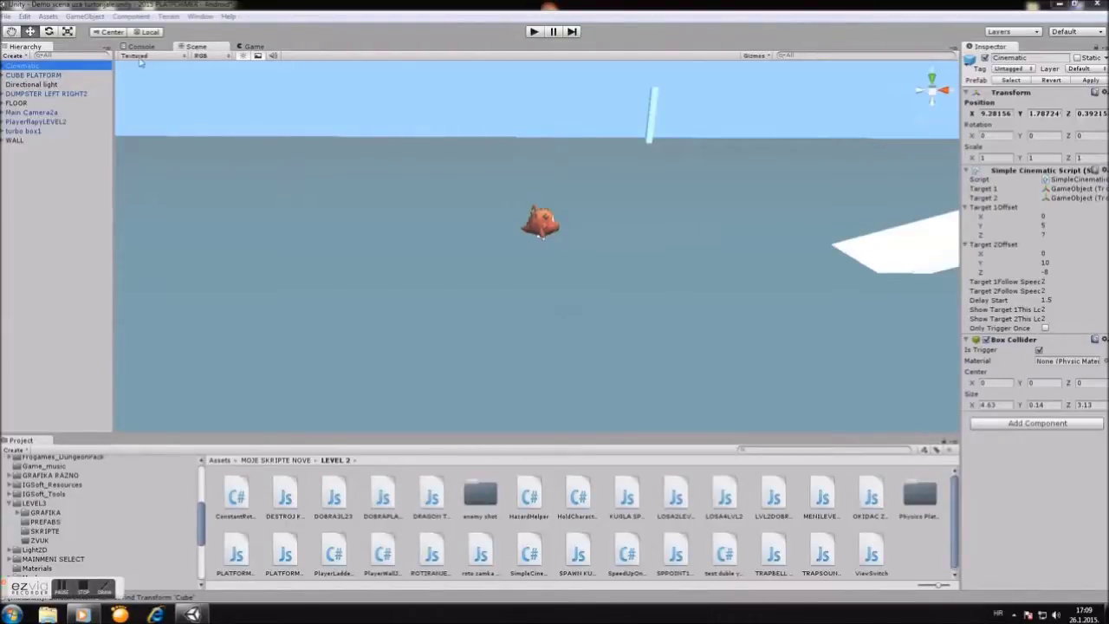
Step: Open the GameObject menu's Create Other list of new scene objects
click(85, 17)
mouse_move(101, 42)
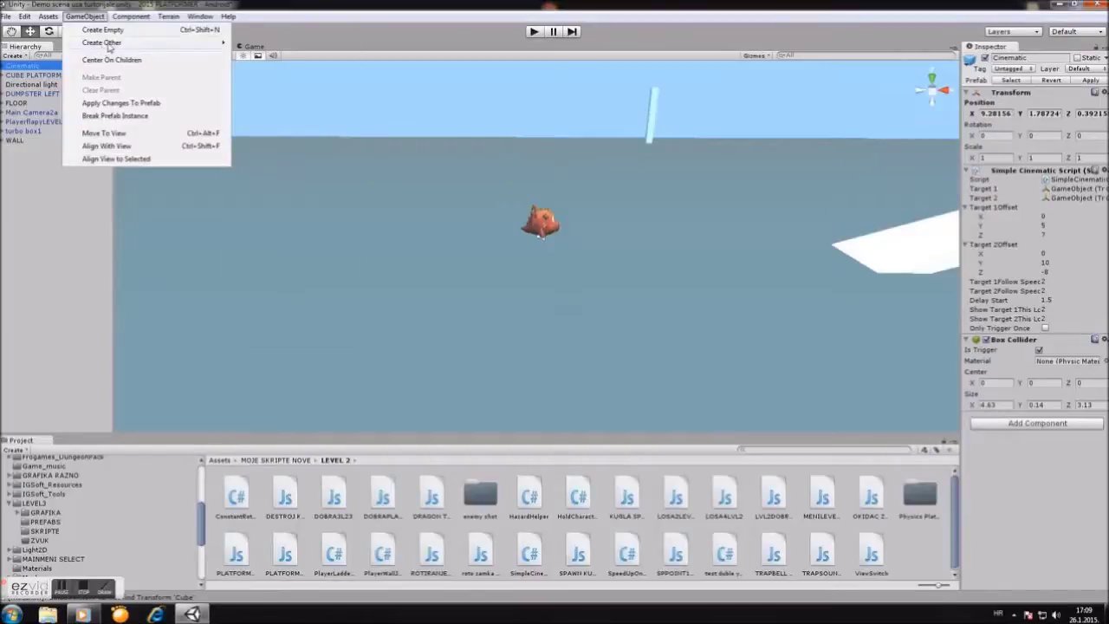
Step: Add a cube with Is Trigger ticked on its Box Collider and name it startcinema
click(275, 168)
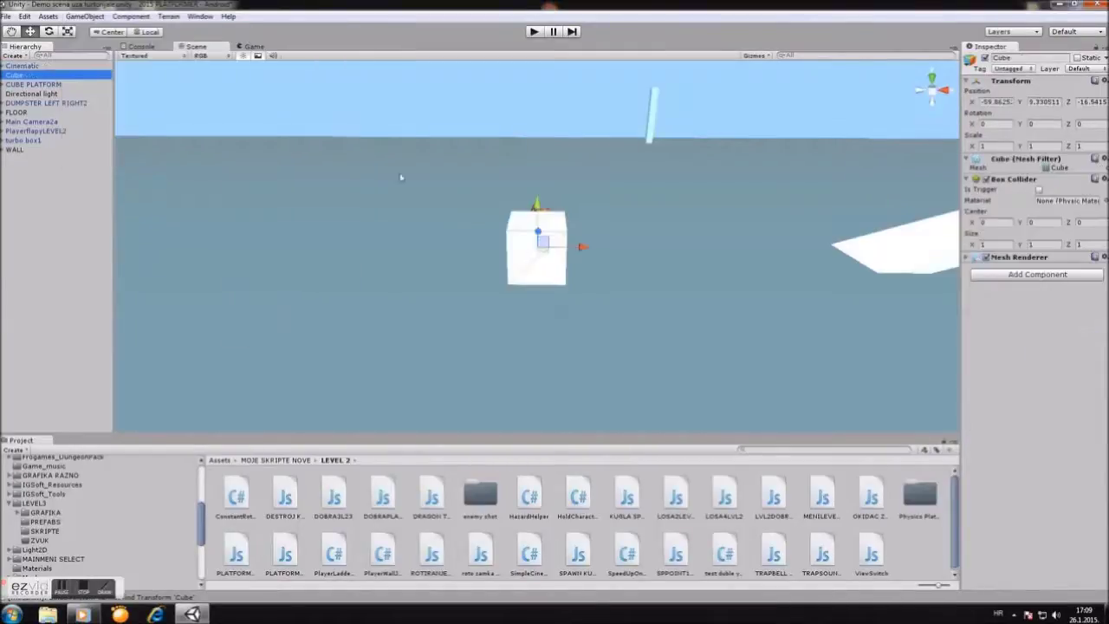
click(1040, 190)
click(60, 76)
click(60, 76)
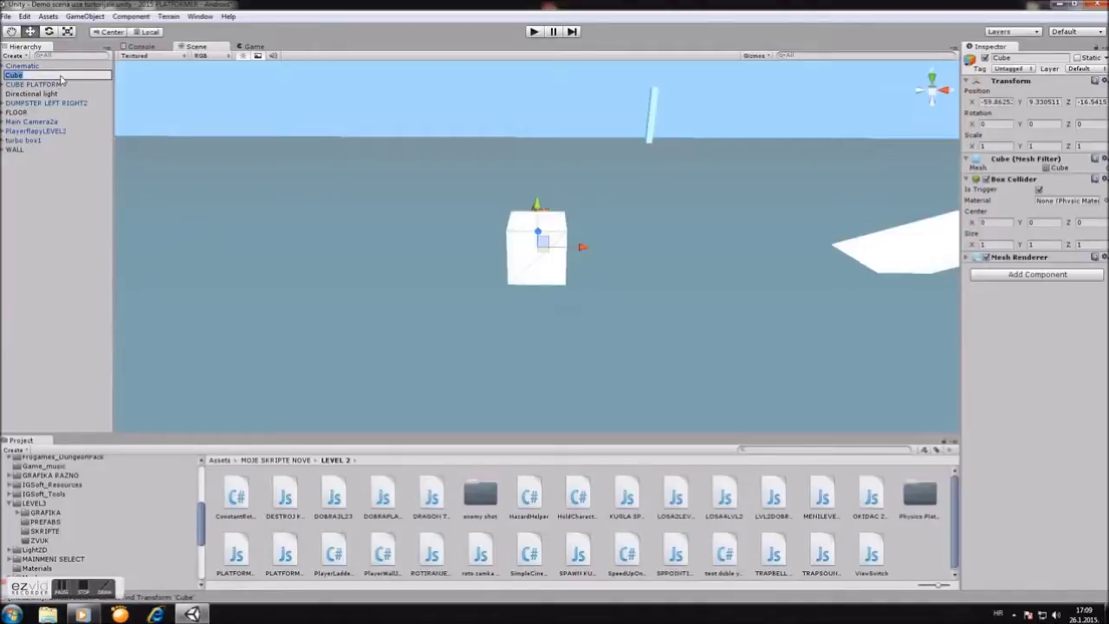
text(u)
text(inema)
click(57, 199)
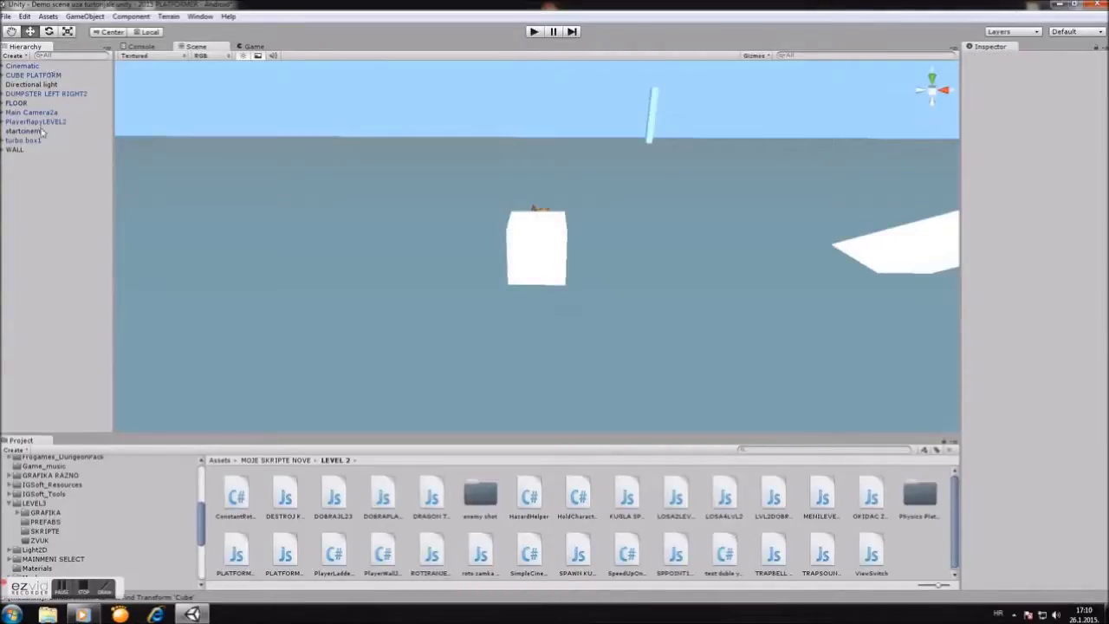
Step: Move the startcinema cube up to sit beneath the fish character
click(43, 132)
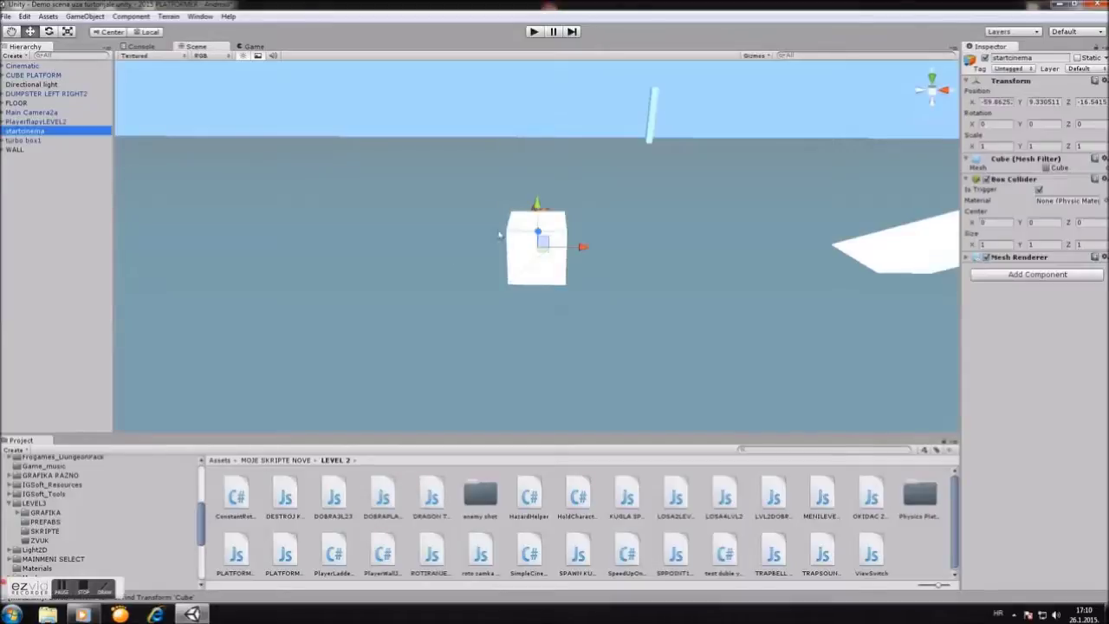
mouse_move(551, 243)
mouse_down()
mouse_move(591, 256)
mouse_move(537, 364)
mouse_move(576, 296)
mouse_up()
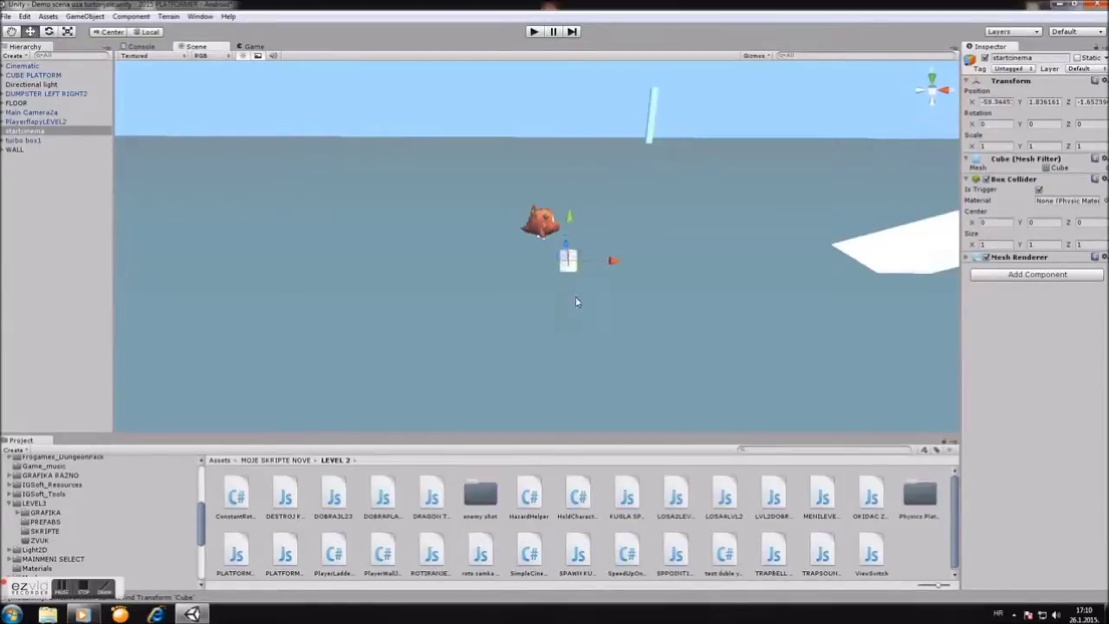
middle_drag(575, 297, 592, 86)
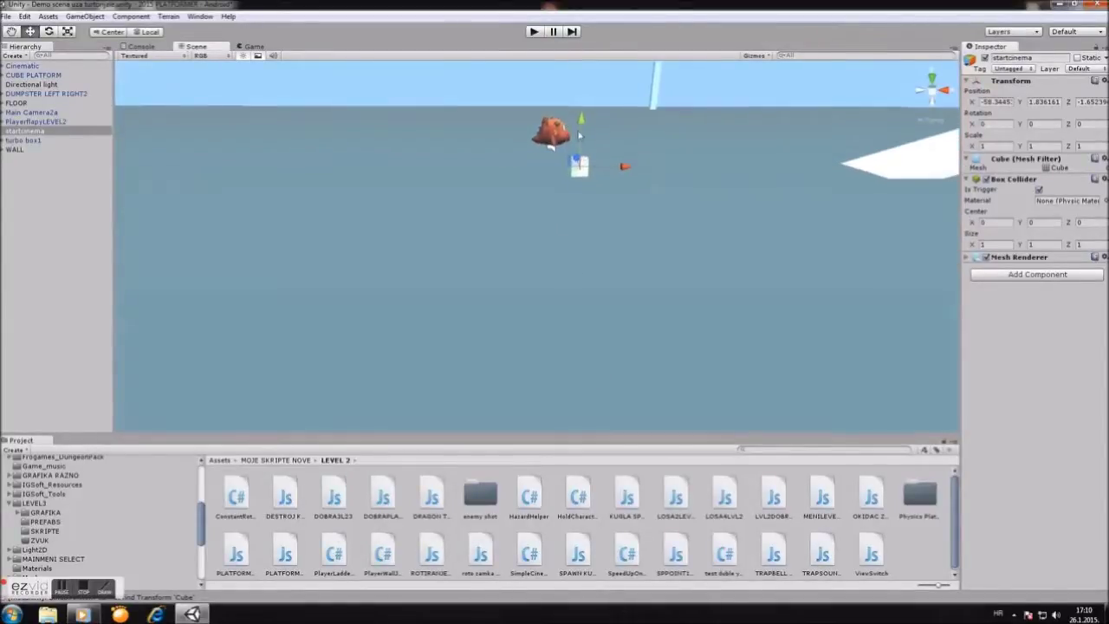
drag(572, 185, 537, 149)
Step: Scale the startcinema cube into a wide, thin slab under the fish
click(67, 31)
mouse_move(586, 137)
mouse_down()
mouse_move(580, 168)
mouse_move(780, 168)
mouse_up()
middle_drag(780, 168, 592, 251)
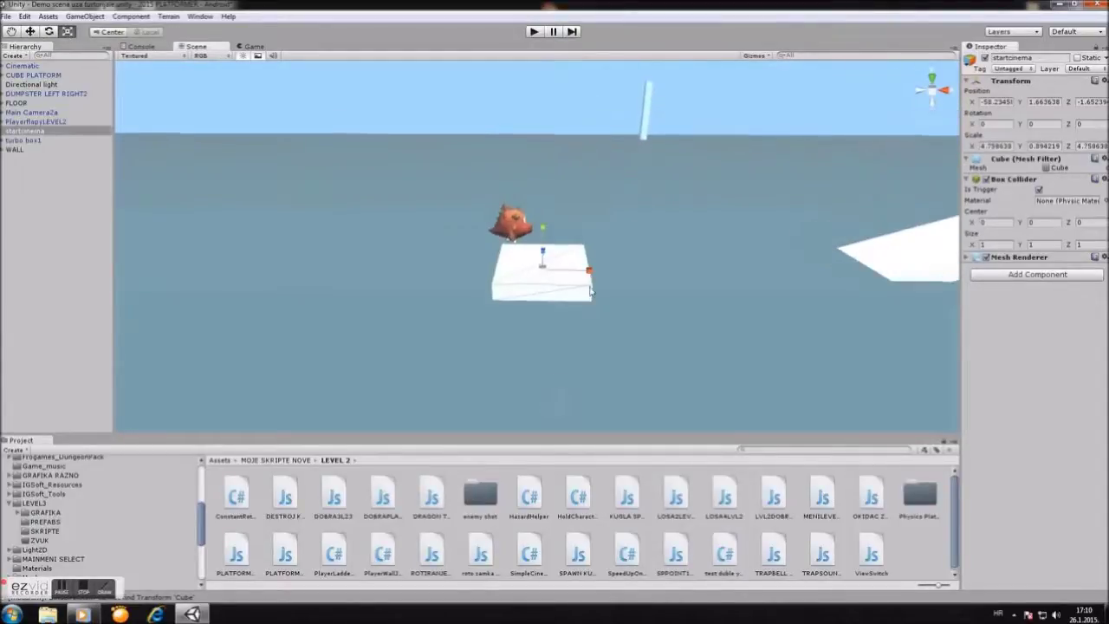
mouse_move(705, 211)
alt+mouse_down()
mouse_move(485, 223)
mouse_move(836, 238)
mouse_move(376, 199)
mouse_move(504, 215)
mouse_move(460, 141)
mouse_move(549, 138)
alt+mouse_up()
mouse_move(549, 215)
mouse_down()
mouse_move(545, 248)
mouse_move(593, 257)
mouse_move(745, 177)
mouse_move(379, 283)
mouse_move(383, 302)
mouse_move(421, 307)
mouse_up()
key(w)
middle_drag(422, 307, 533, 262)
mouse_move(533, 261)
alt+mouse_down()
mouse_move(564, 255)
mouse_move(539, 243)
mouse_move(530, 193)
alt+mouse_up()
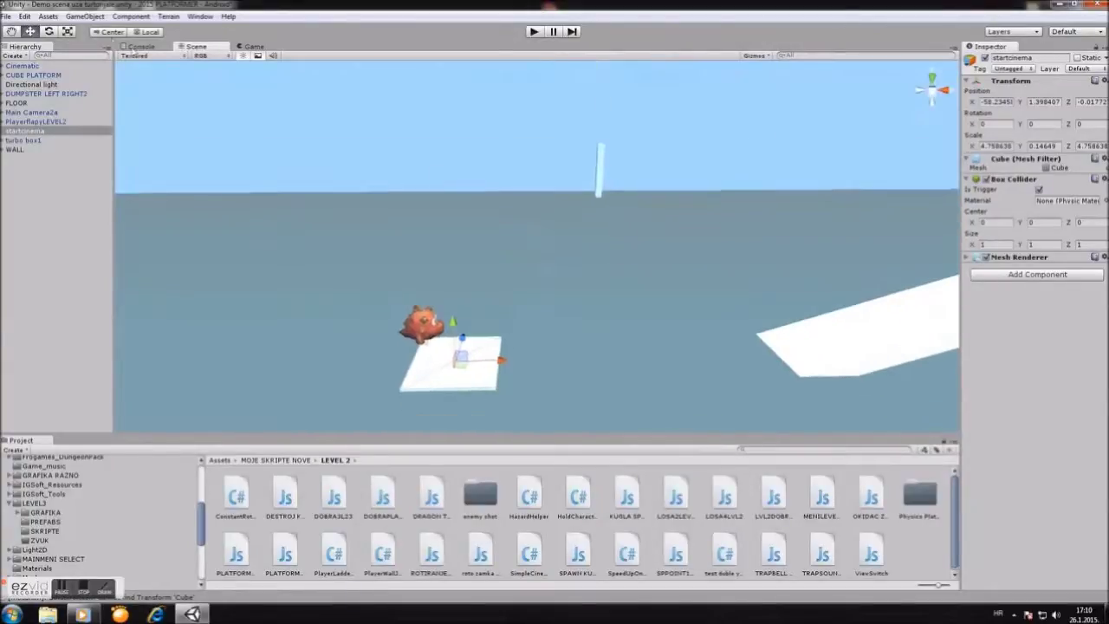
click(84, 16)
mouse_move(103, 42)
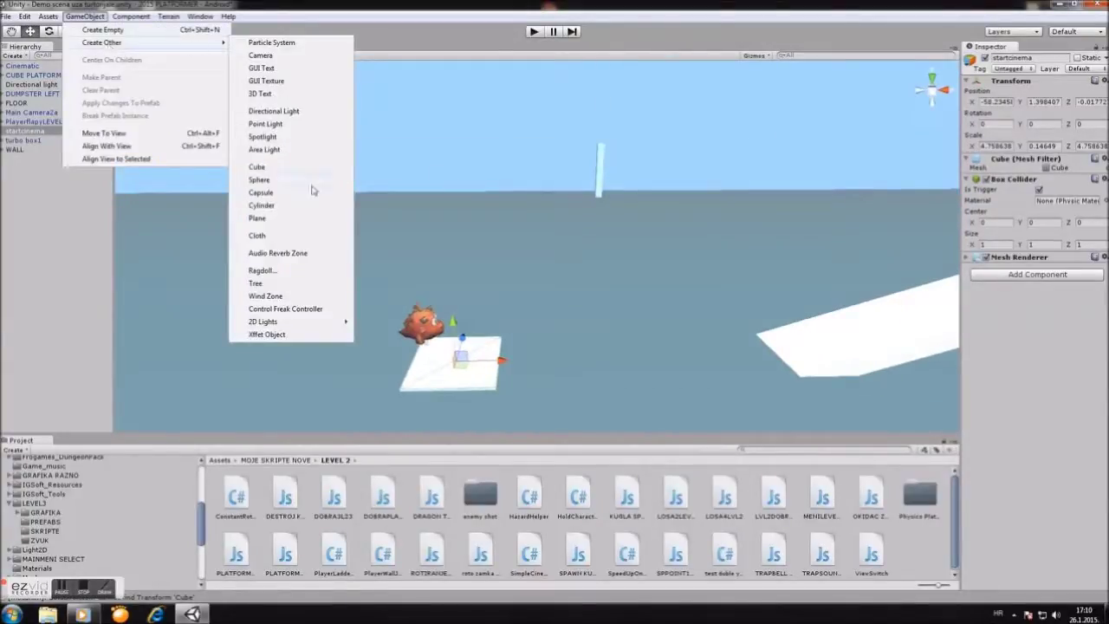
Step: Create two new cubes named nod1 and nod2
click(298, 168)
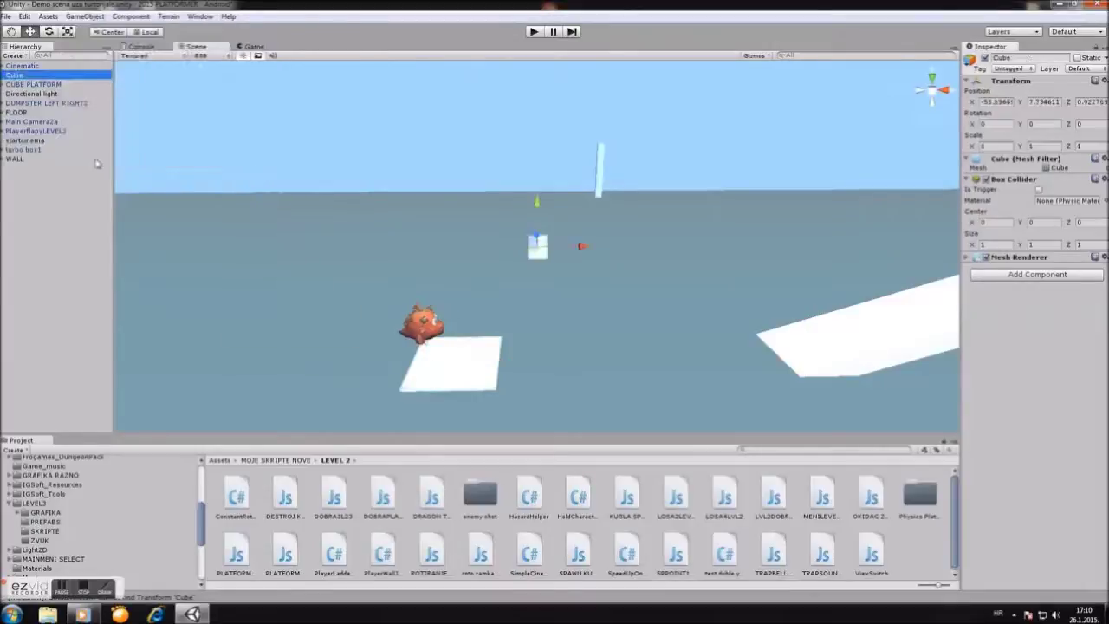
click(46, 77)
text(nod1)
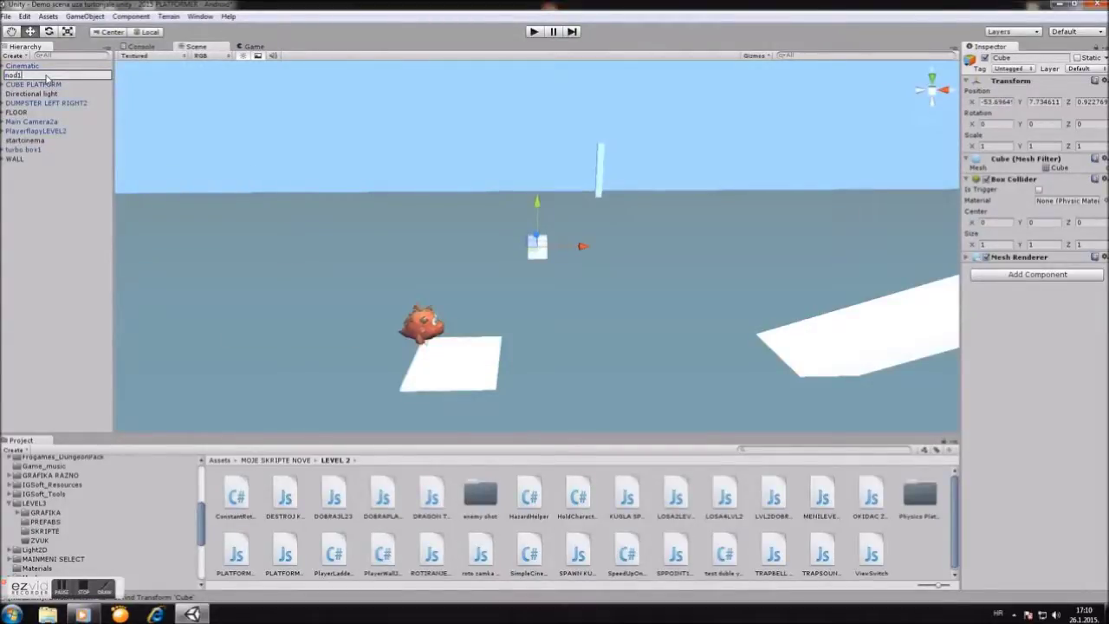
click(49, 201)
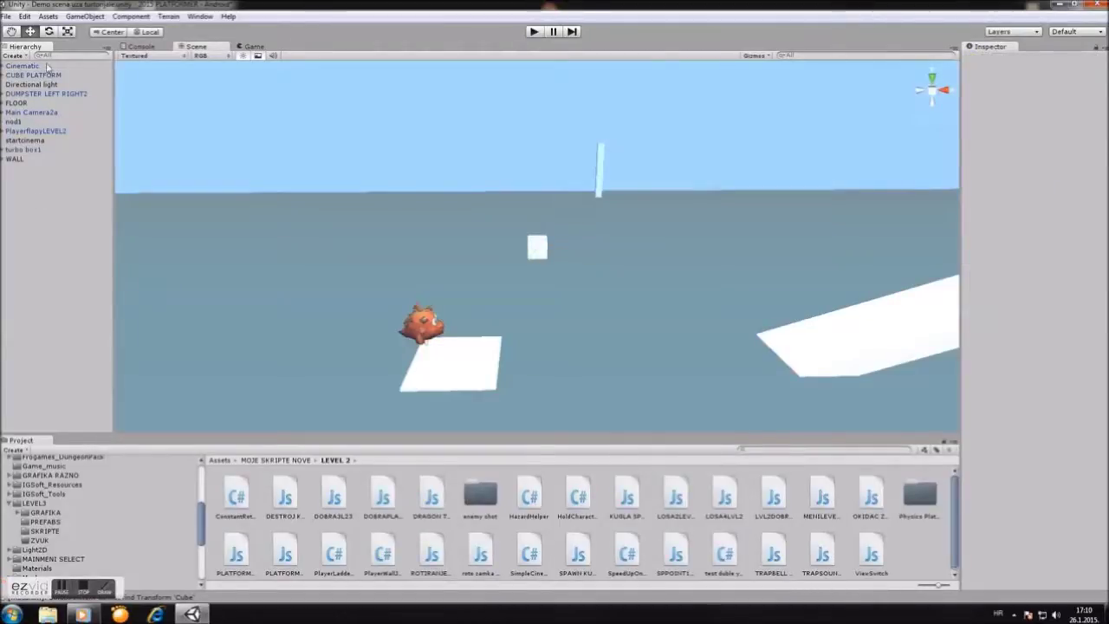
click(83, 18)
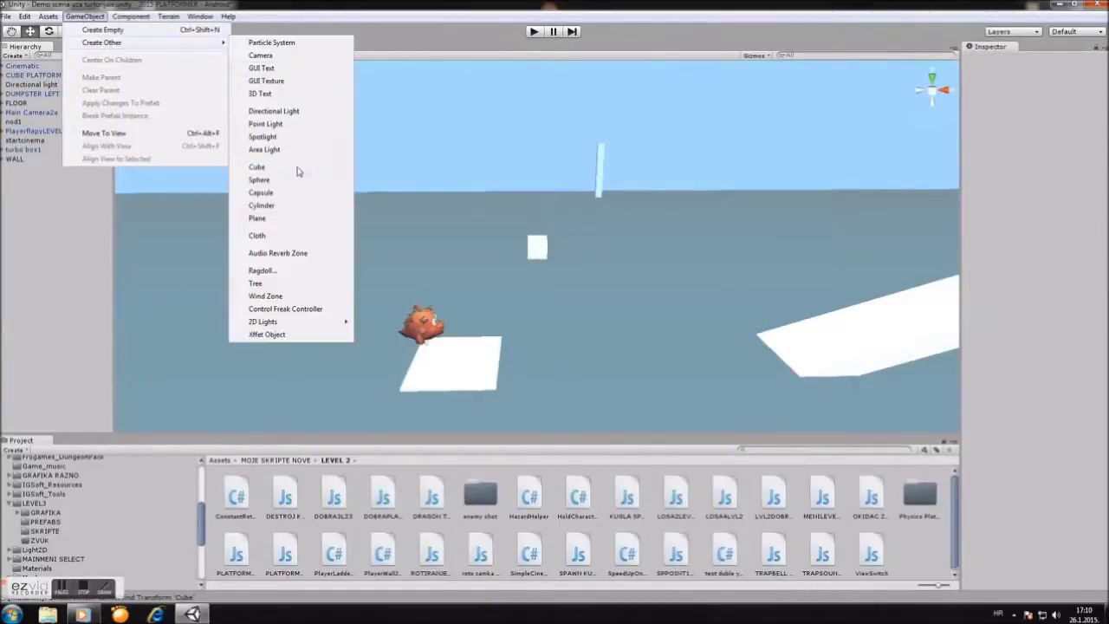
click(299, 167)
click(42, 77)
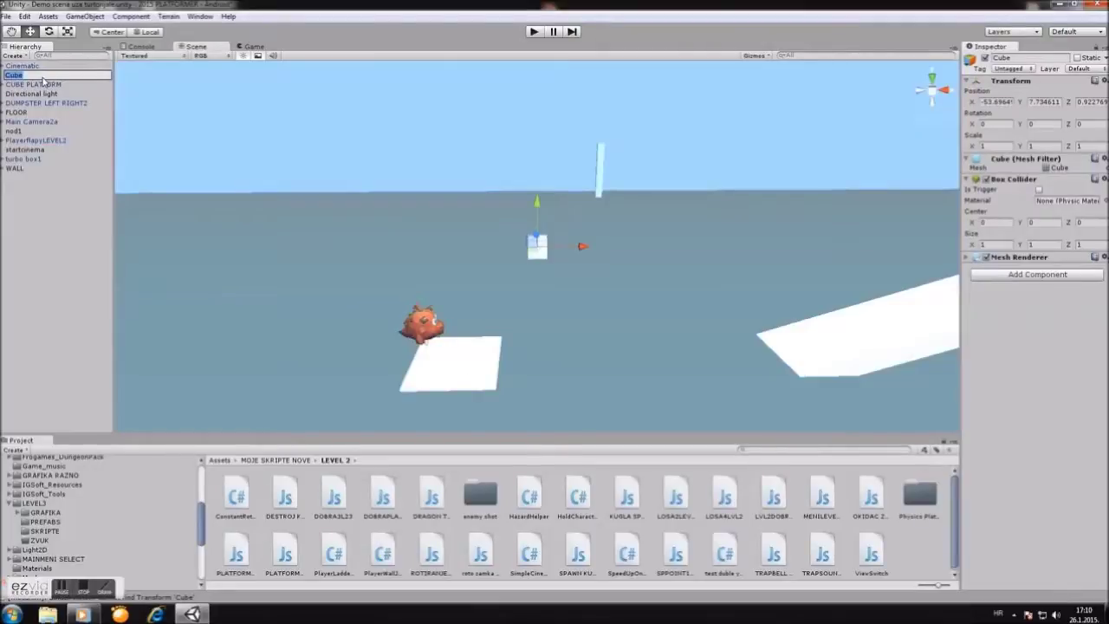
text(nod2)
click(75, 232)
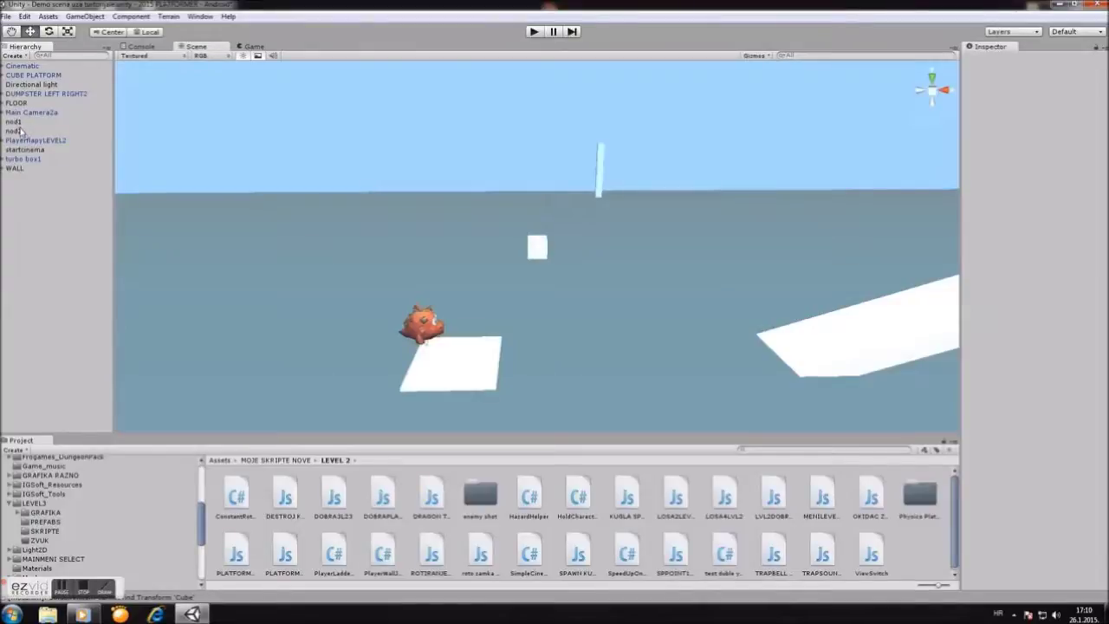
Step: Parent nod1 and nod2 under startcinema in the Hierarchy
click(16, 124)
key(Delete)
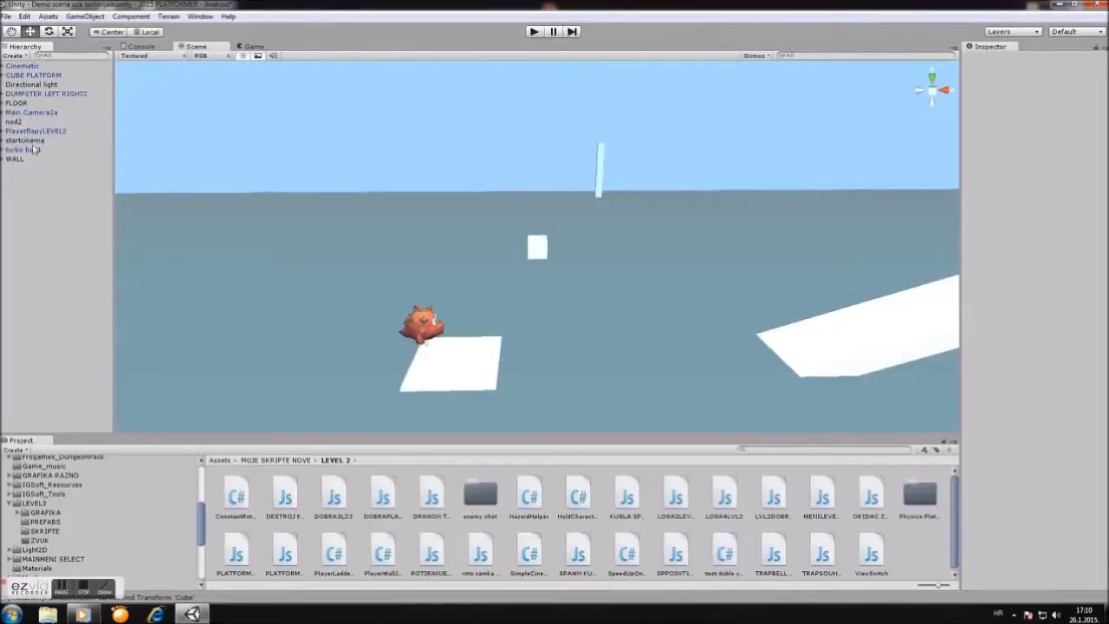
click(16, 124)
key(Delete)
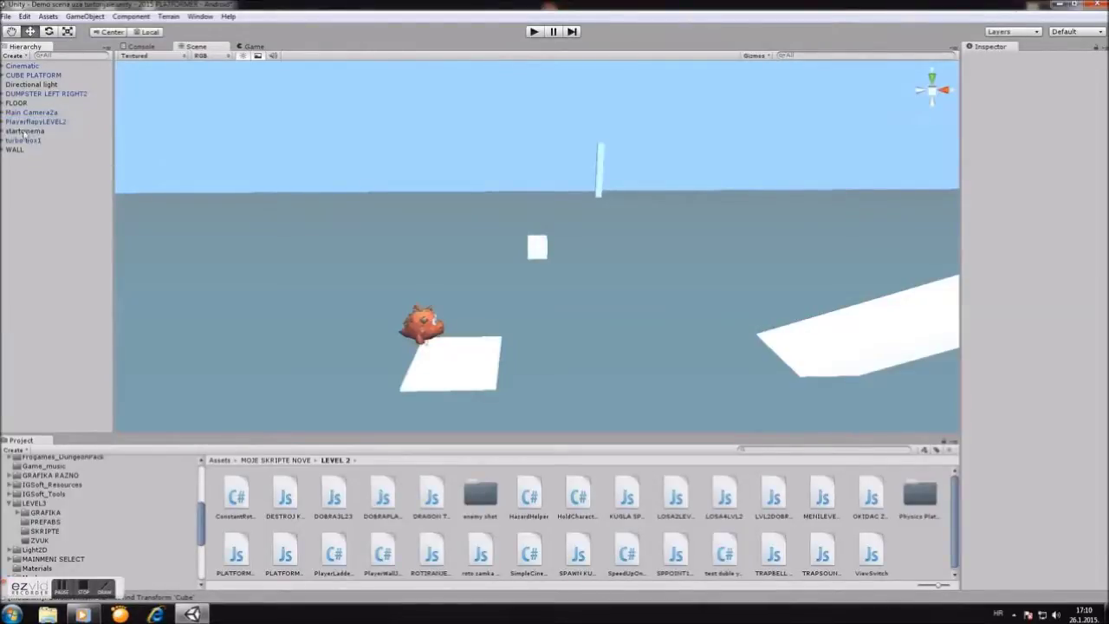
click(531, 252)
Step: Move nod1 further along the level and raise it above the platforms
mouse_move(530, 252)
alt+mouse_down()
mouse_move(510, 303)
mouse_move(706, 309)
mouse_move(493, 222)
alt+mouse_up()
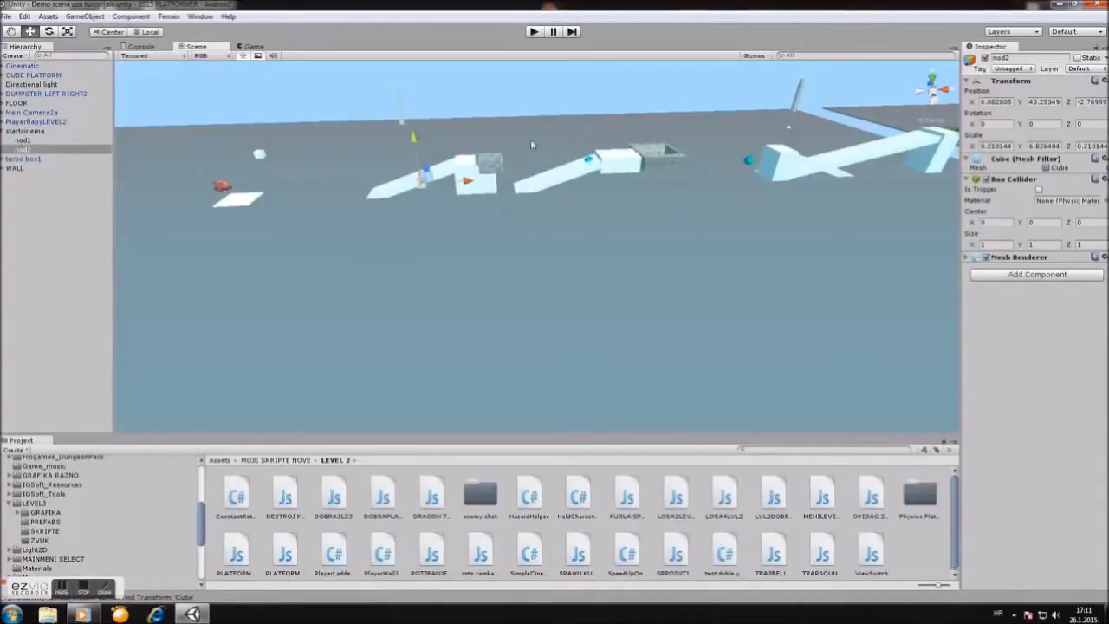
mouse_move(531, 145)
alt+mouse_down()
mouse_move(560, 313)
mouse_move(678, 286)
alt+mouse_up()
click(358, 245)
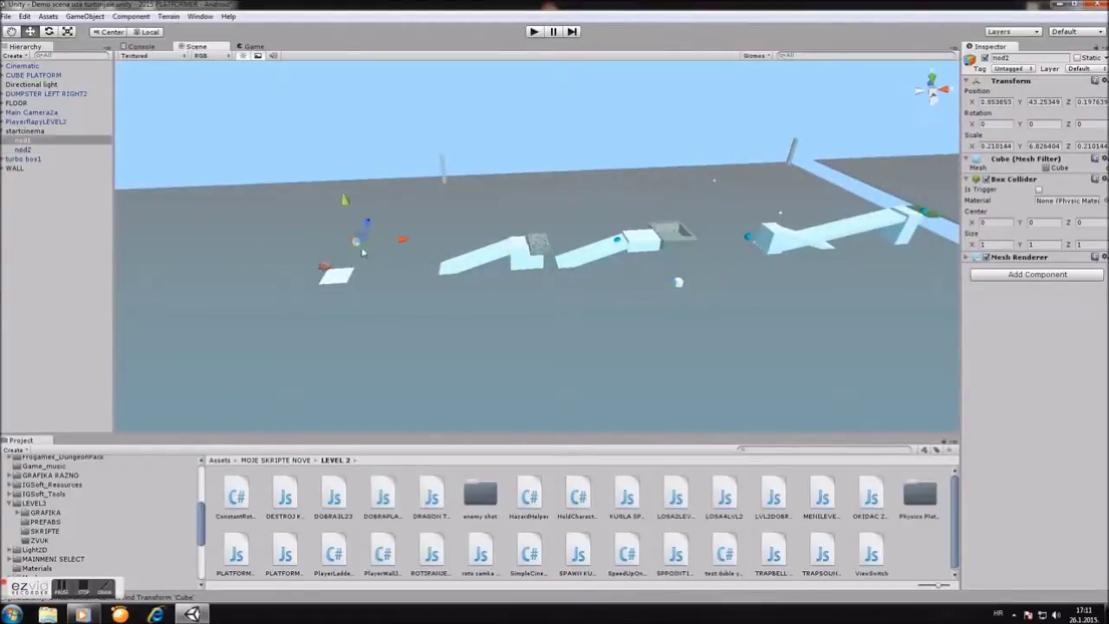
mouse_move(363, 251)
mouse_down()
mouse_move(477, 227)
mouse_move(468, 161)
mouse_move(459, 210)
mouse_move(465, 141)
mouse_move(471, 240)
mouse_move(495, 248)
mouse_up()
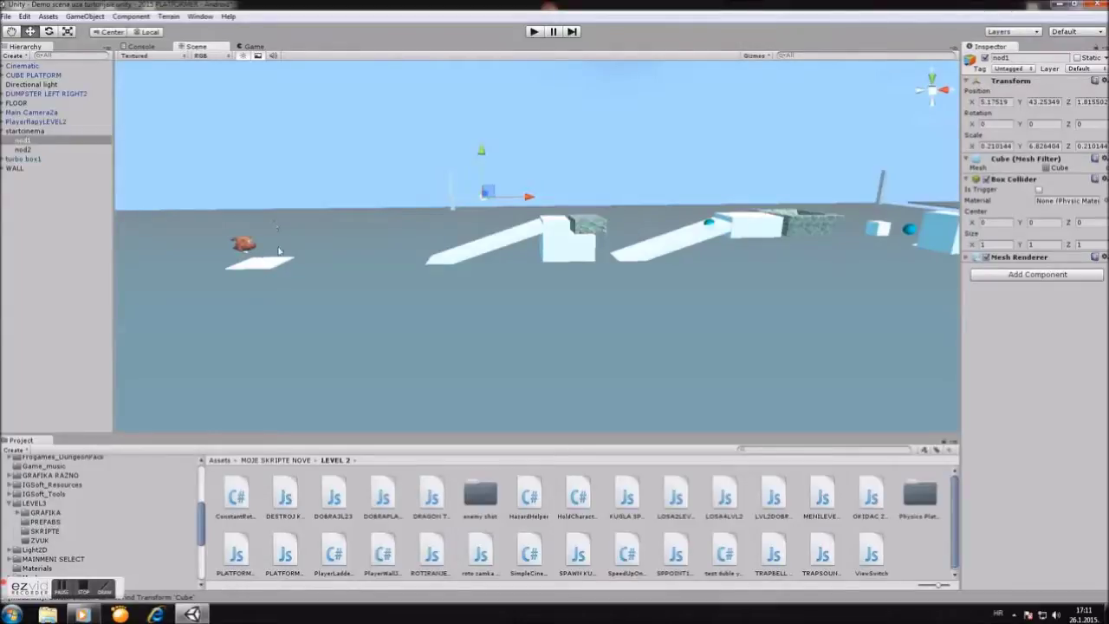
middle_drag(801, 235, 714, 269)
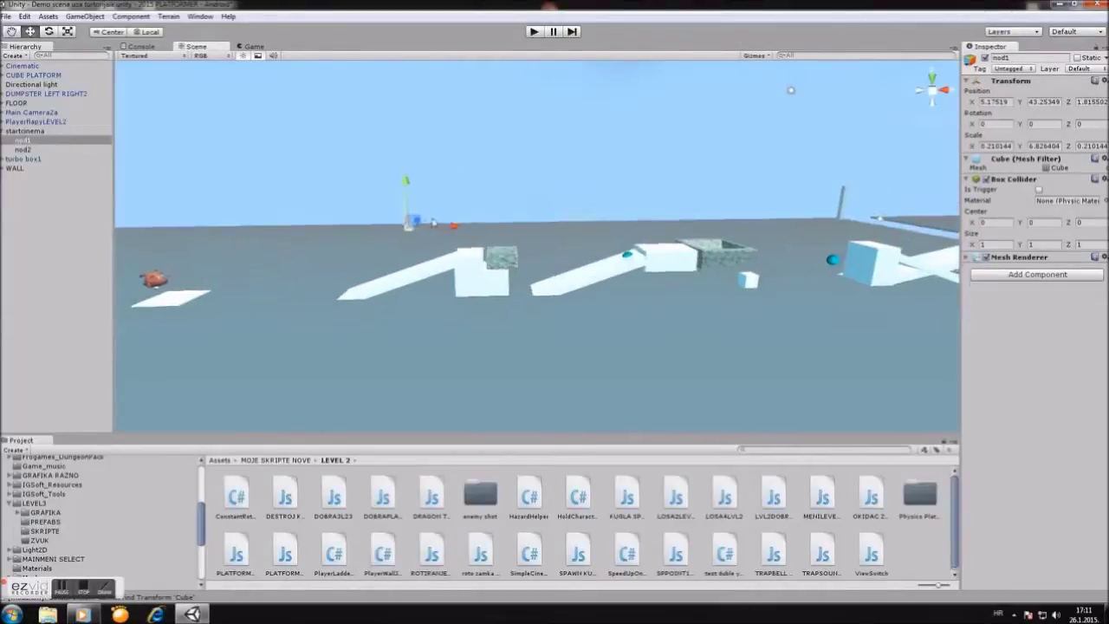
drag(475, 155, 474, 147)
middle_drag(474, 147, 509, 277)
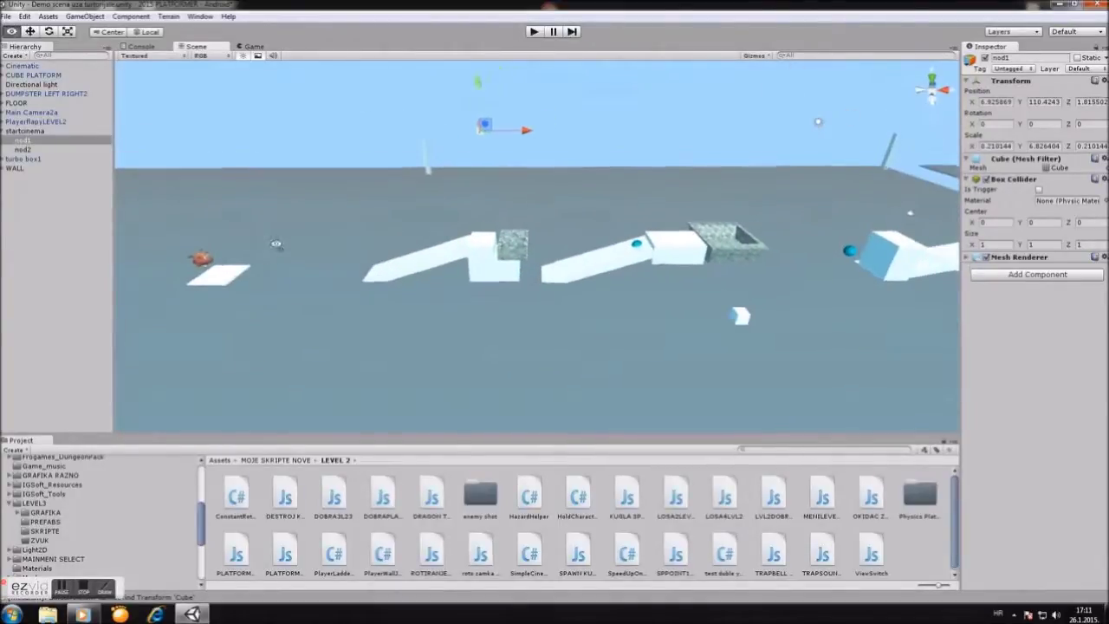
Step: Move nod2 lower along the platforms
mouse_move(255, 260)
middle_down()
mouse_move(449, 163)
mouse_move(373, 240)
middle_up()
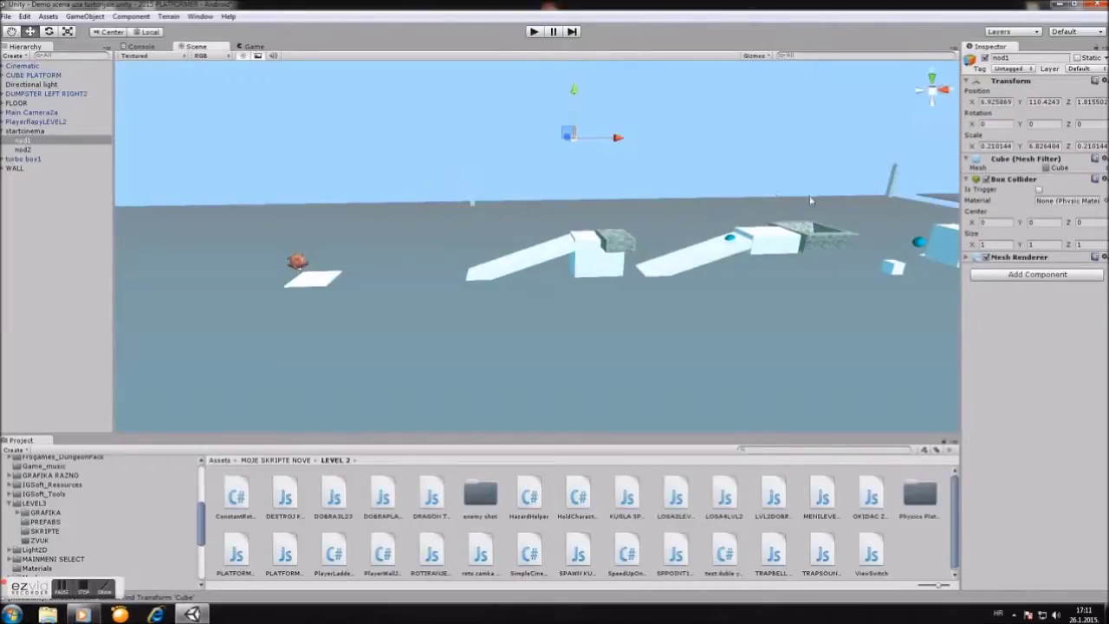
middle_drag(811, 201, 757, 203)
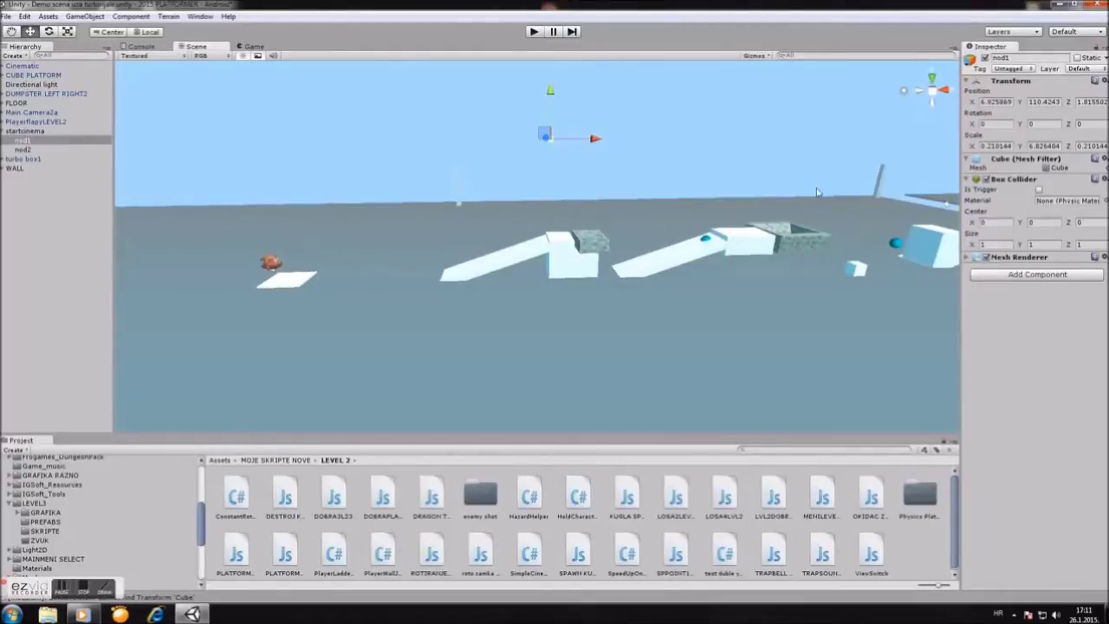
alt+drag(644, 153, 523, 148)
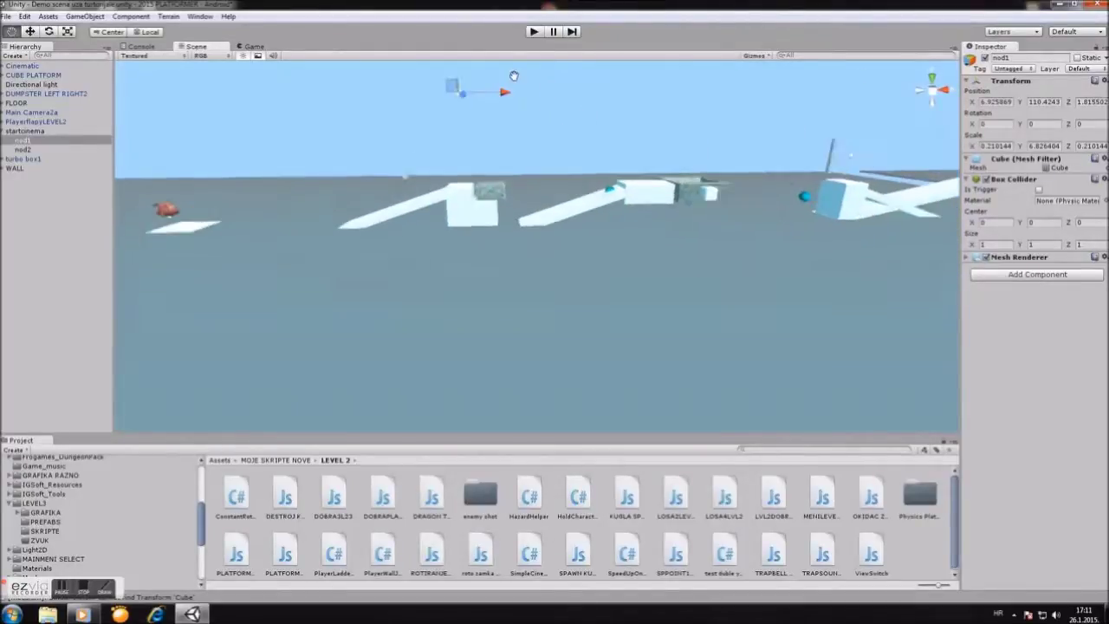
scroll(546, 194, up, 3)
mouse_move(546, 194)
alt+mouse_down()
mouse_move(653, 198)
mouse_move(816, 148)
mouse_move(718, 187)
mouse_move(660, 182)
mouse_move(664, 250)
mouse_move(621, 294)
mouse_move(445, 321)
mouse_move(567, 308)
mouse_move(515, 372)
alt+mouse_up()
click(659, 180)
Step: Select the Cinematic object to view its Simple Cinematic Script settings
scroll(567, 309, up, 3)
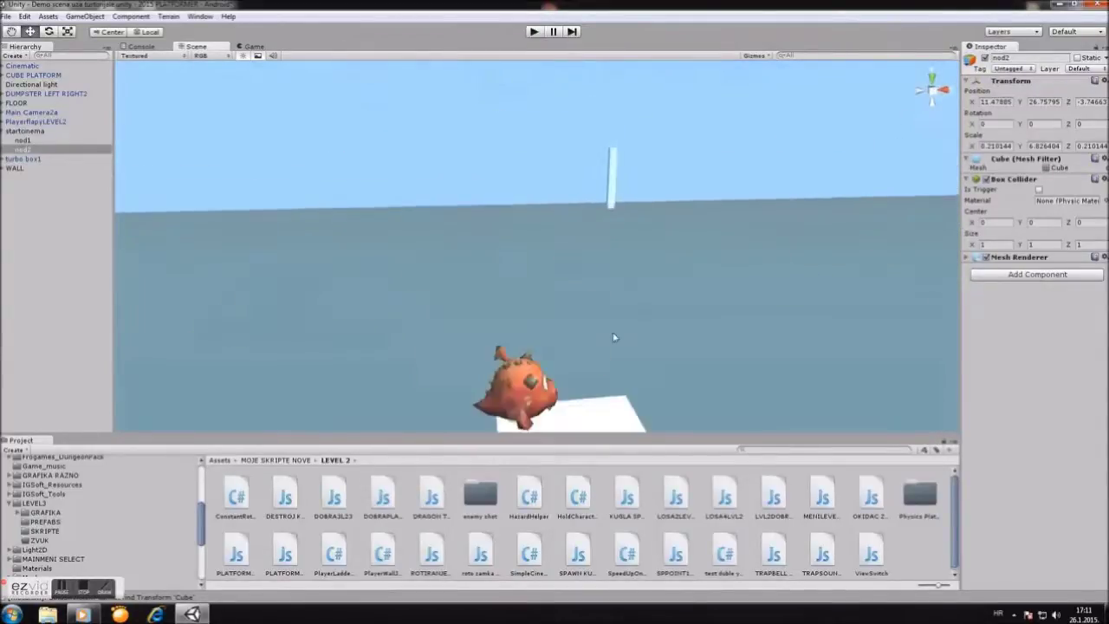
click(515, 371)
alt+drag(538, 276, 429, 229)
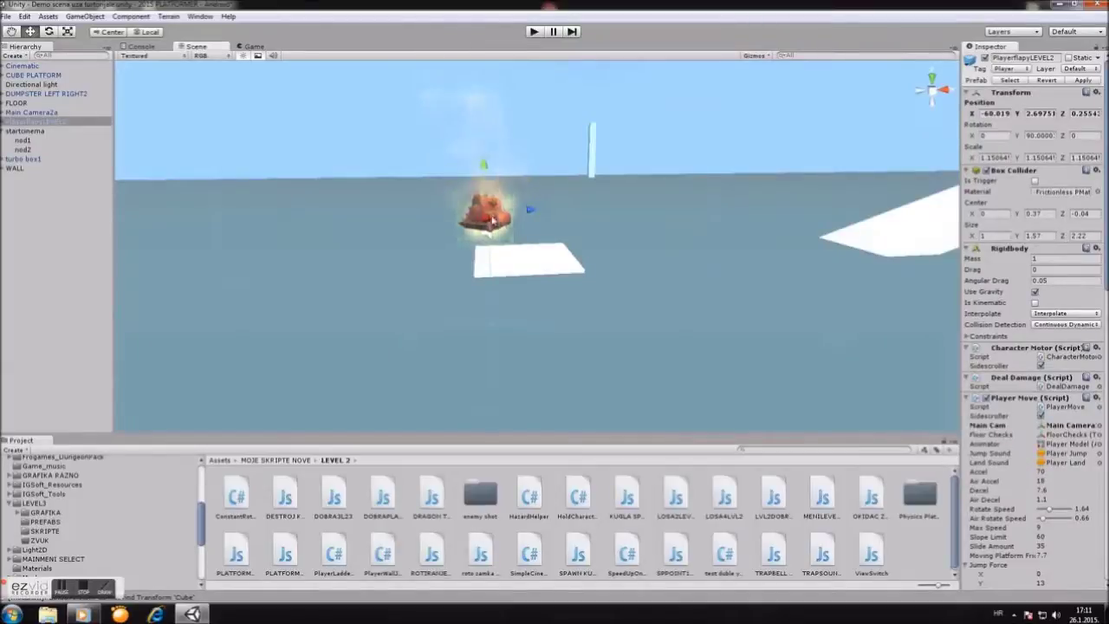
mouse_move(433, 230)
alt+mouse_down()
mouse_move(564, 314)
mouse_move(644, 324)
mouse_move(252, 325)
mouse_move(382, 212)
mouse_move(550, 249)
alt+mouse_up()
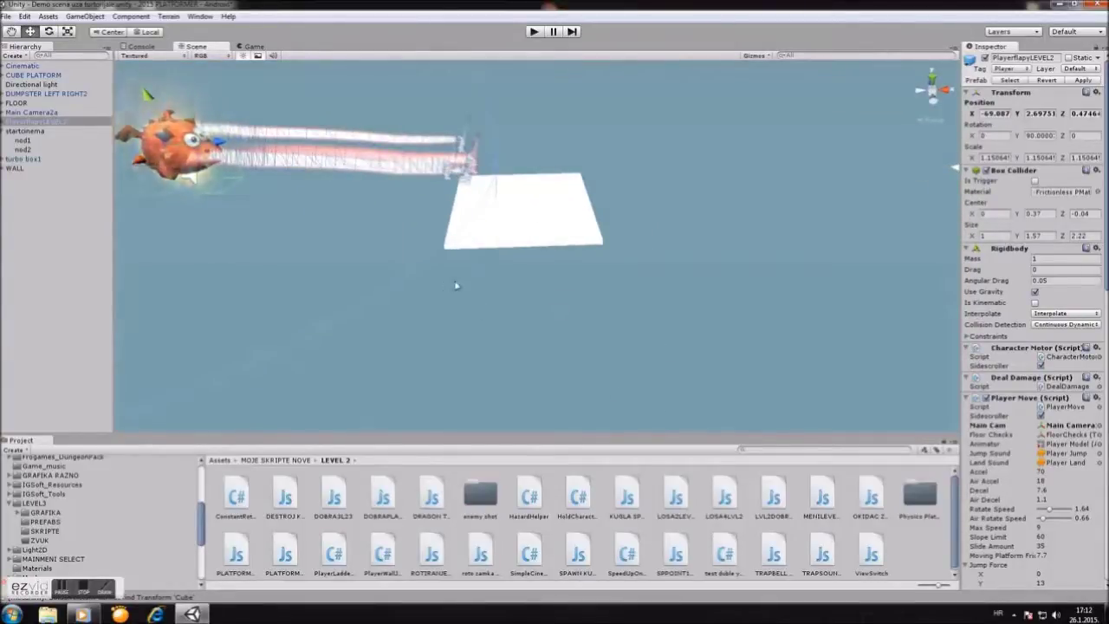
click(63, 68)
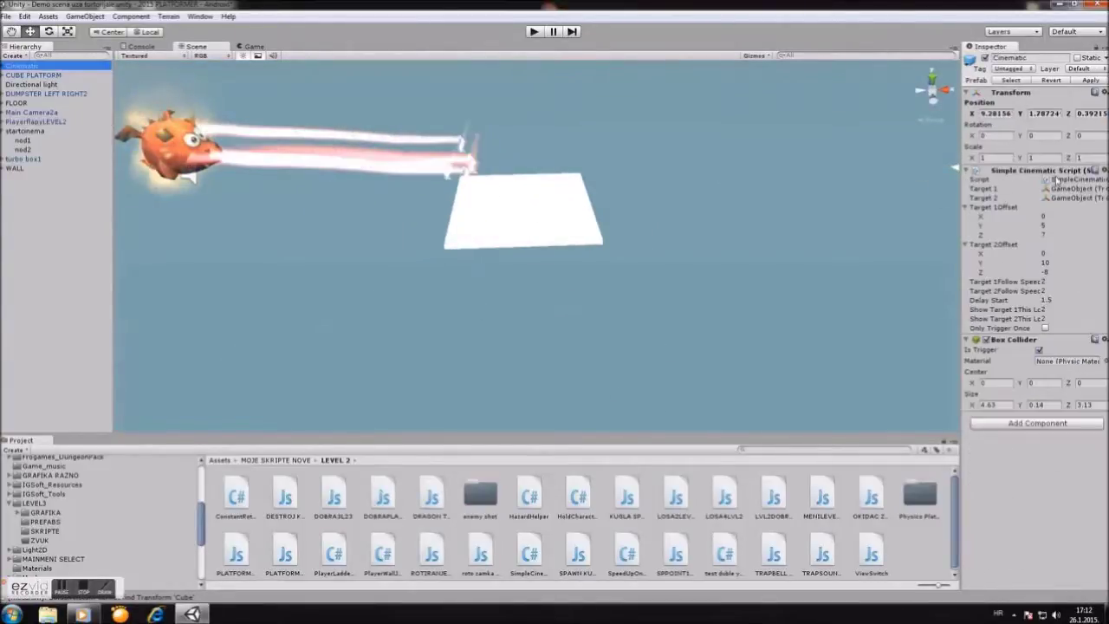
Step: Ping the SimpleCinematic script asset, then select the startcinema trigger cube
click(1059, 180)
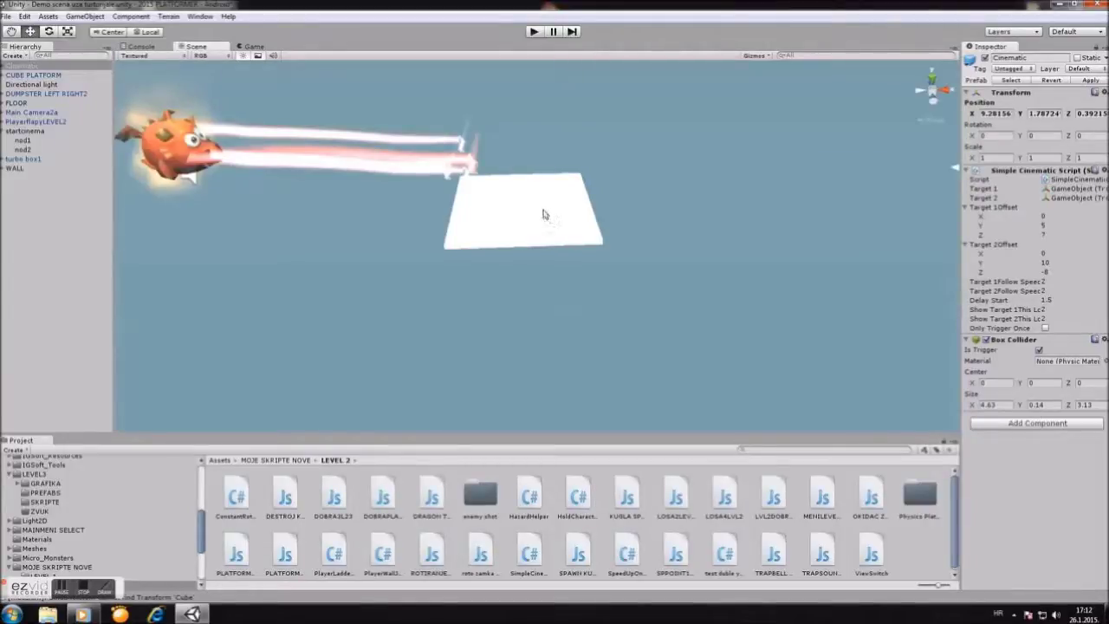
click(545, 214)
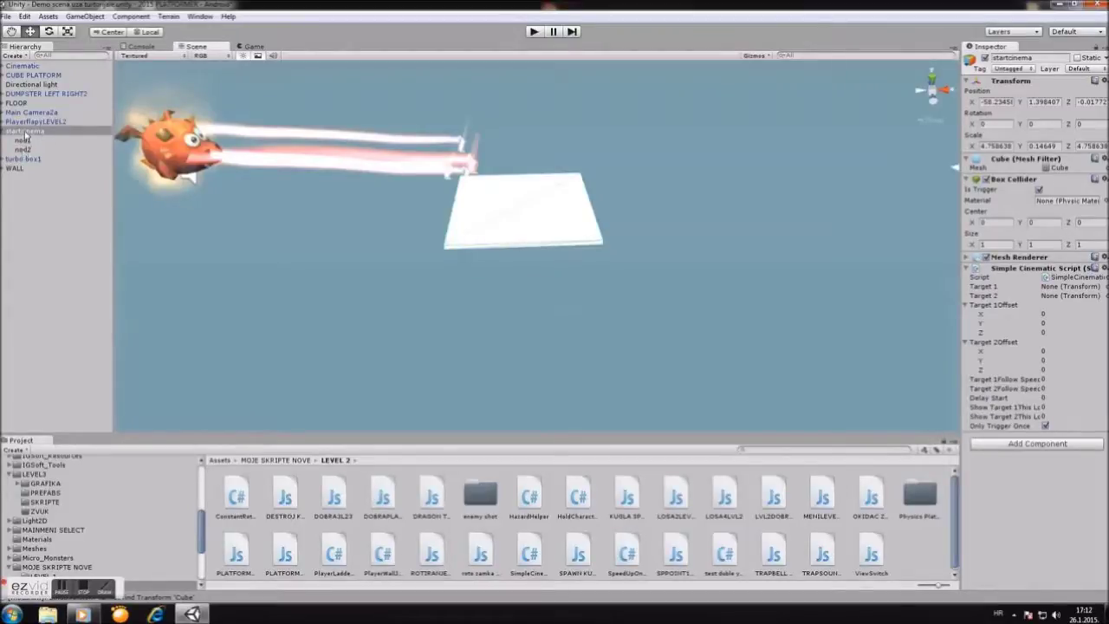
Step: Assign nod1 as Target 1 and nod2 as Target 2 in startcinema's script
click(23, 140)
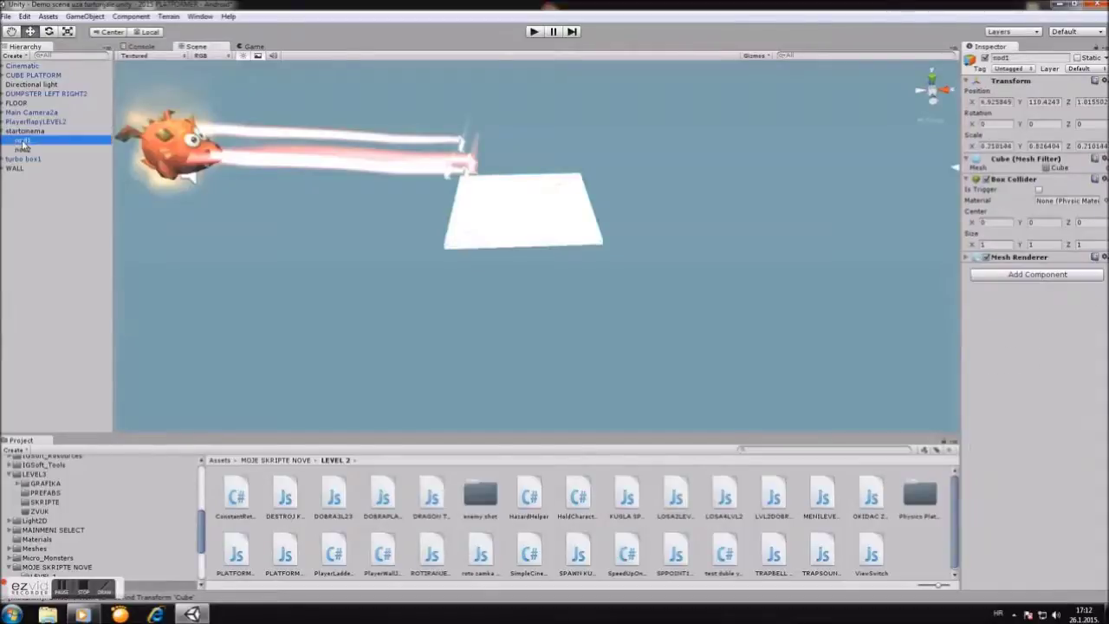
click(24, 131)
drag(23, 140, 1052, 290)
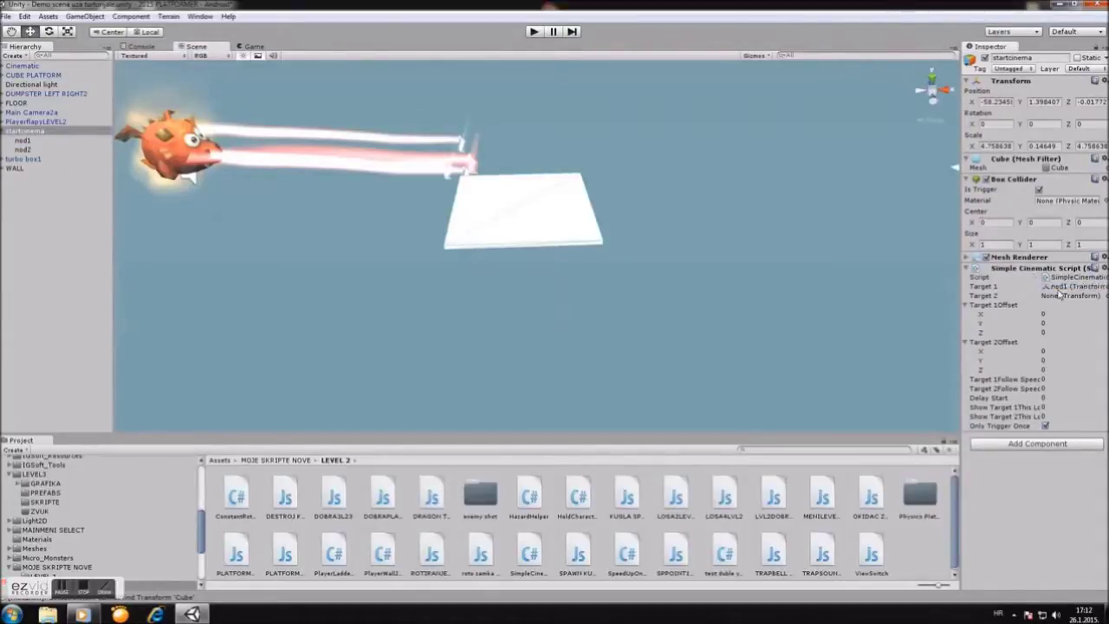
click(21, 150)
drag(21, 150, 1062, 297)
Step: Set Target 1 offset to 0/5/7 and Target 2 offset to 0/10/-8
click(1047, 313)
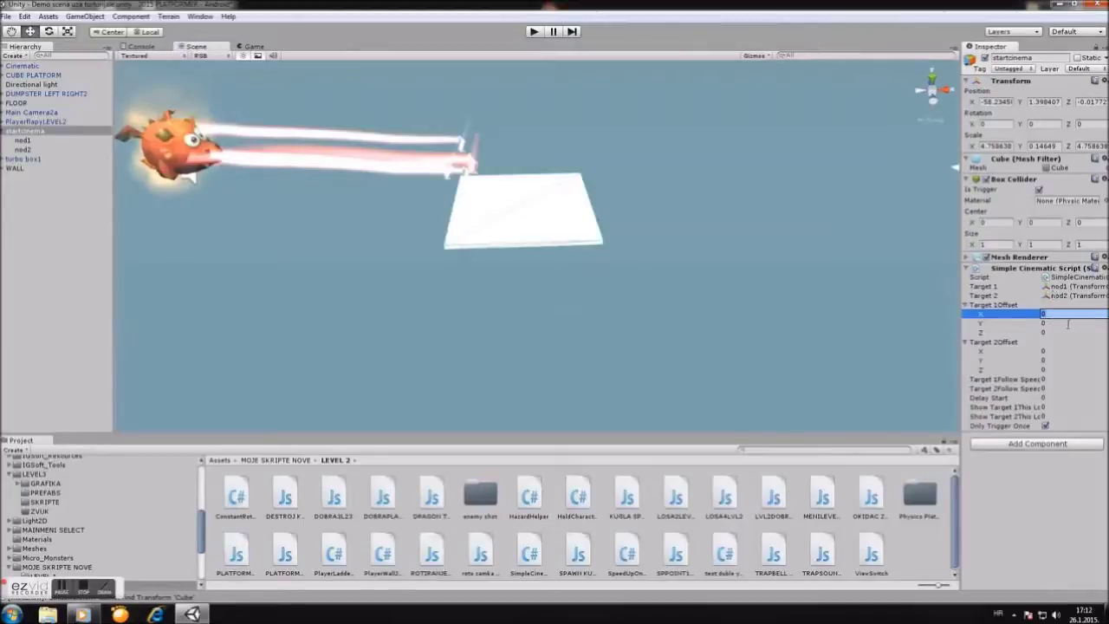
click(1069, 322)
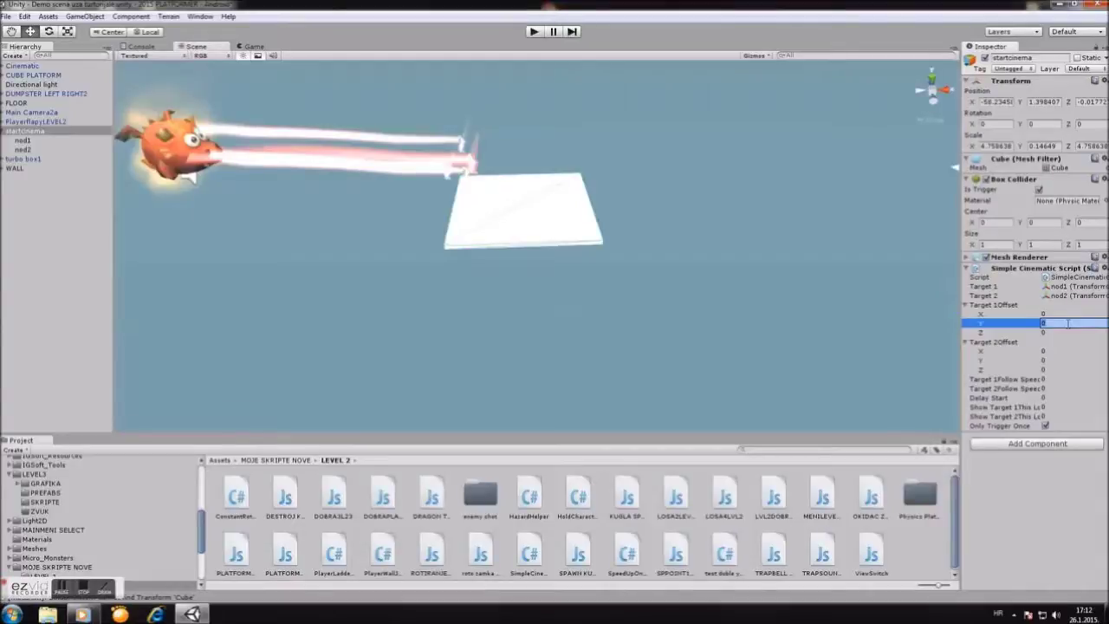
text(5)
click(1055, 333)
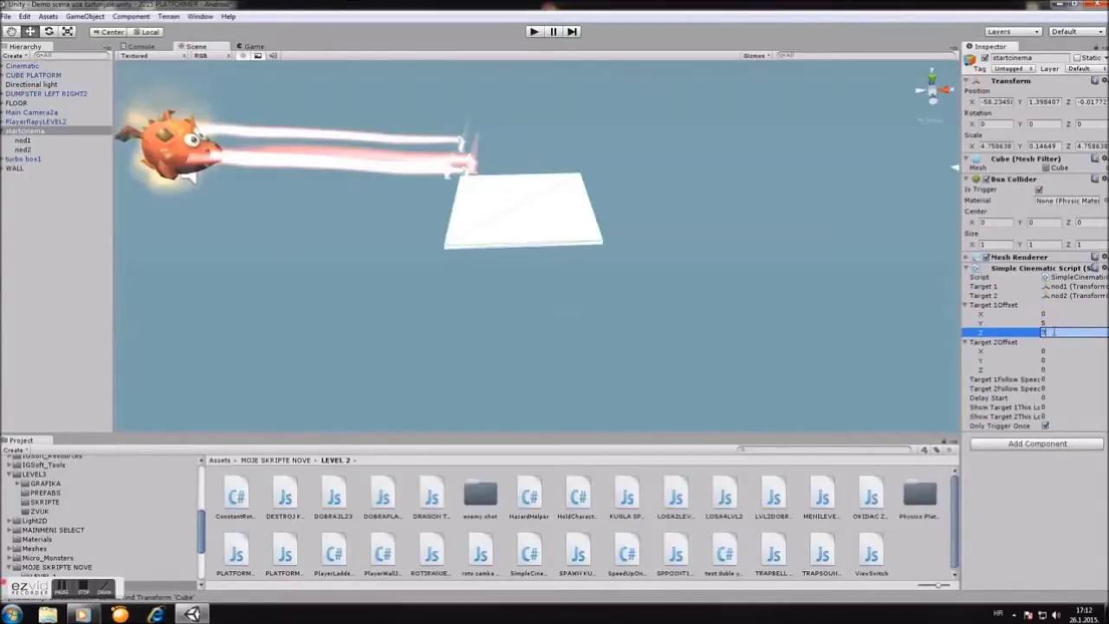
text(7)
click(1046, 350)
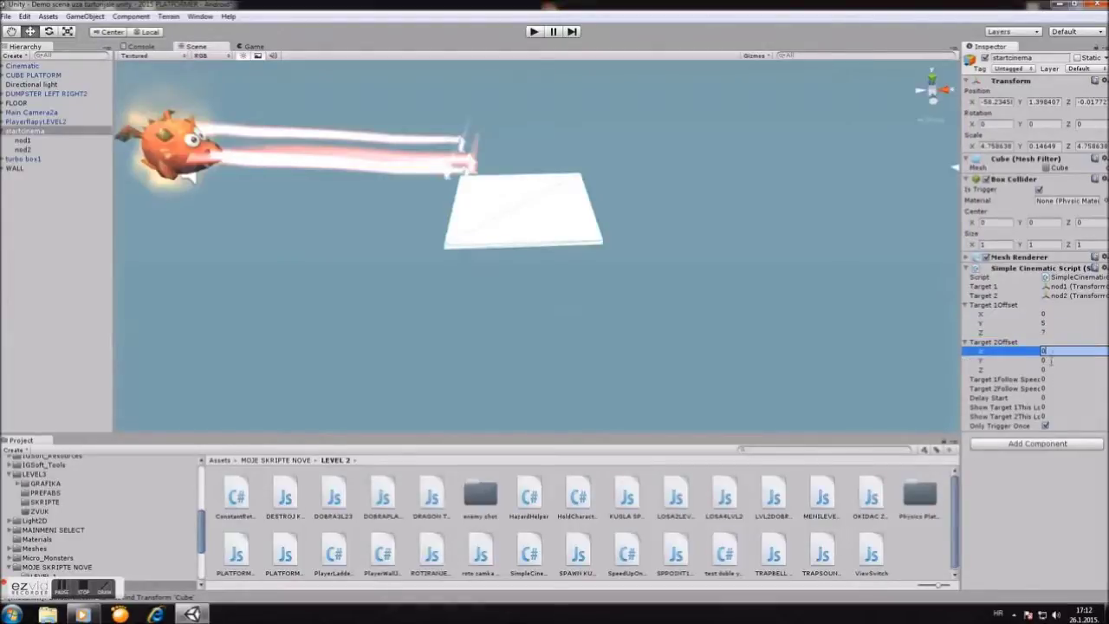
click(1050, 361)
text(10)
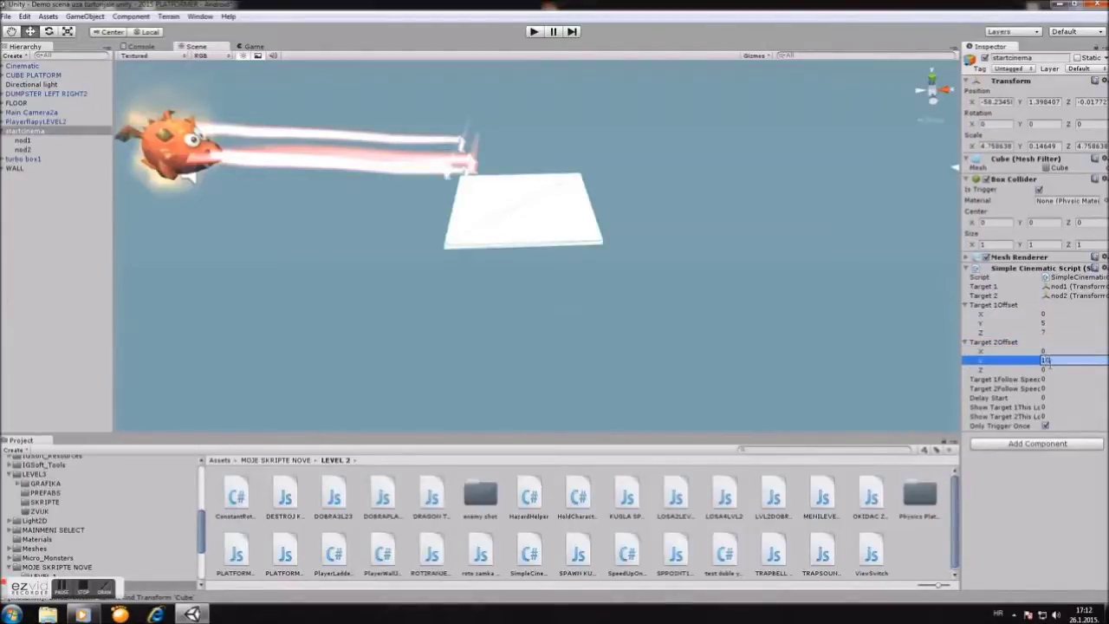
click(1059, 370)
text(1)
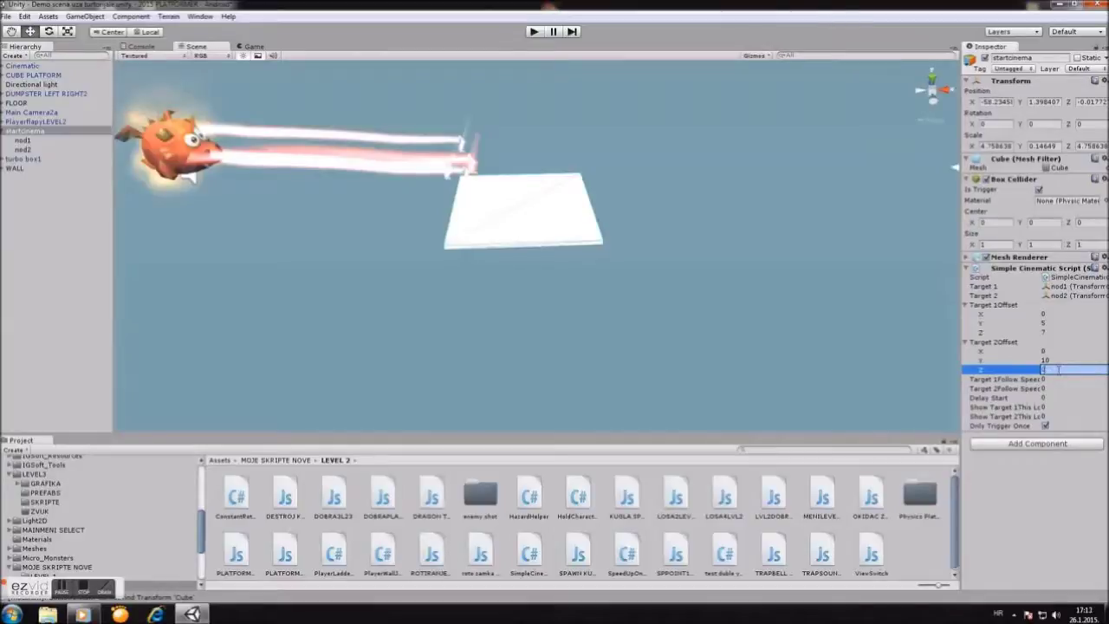
Step: Set both follow speeds to 2, Delay Start to 1.5 and target show times to 2
click(1045, 379)
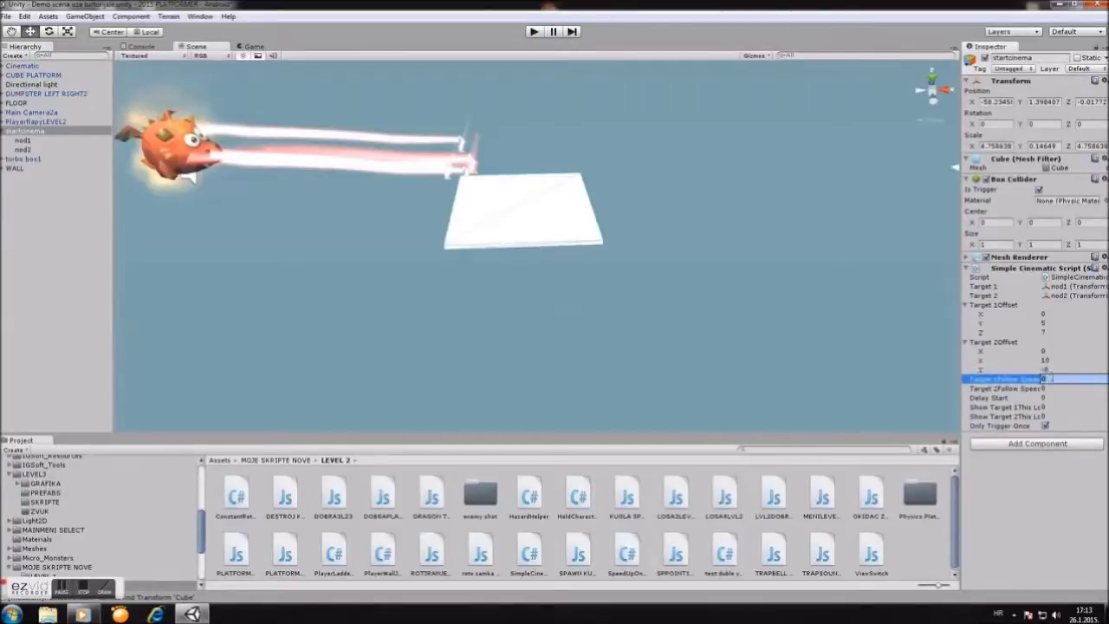
click(1058, 388)
text(2)
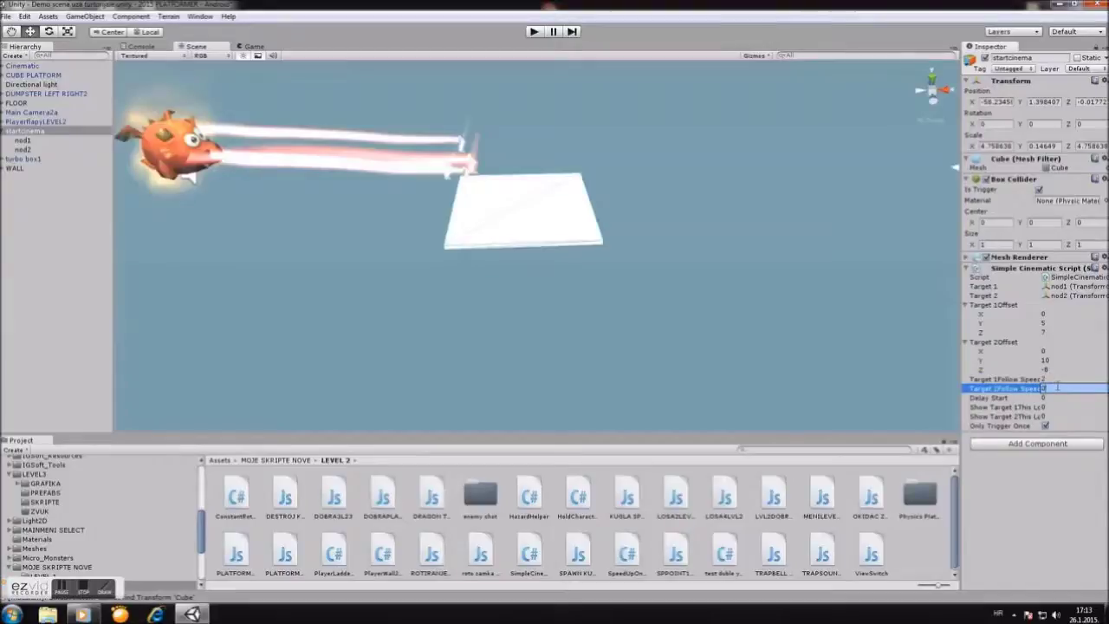
click(1062, 398)
text(1.5)
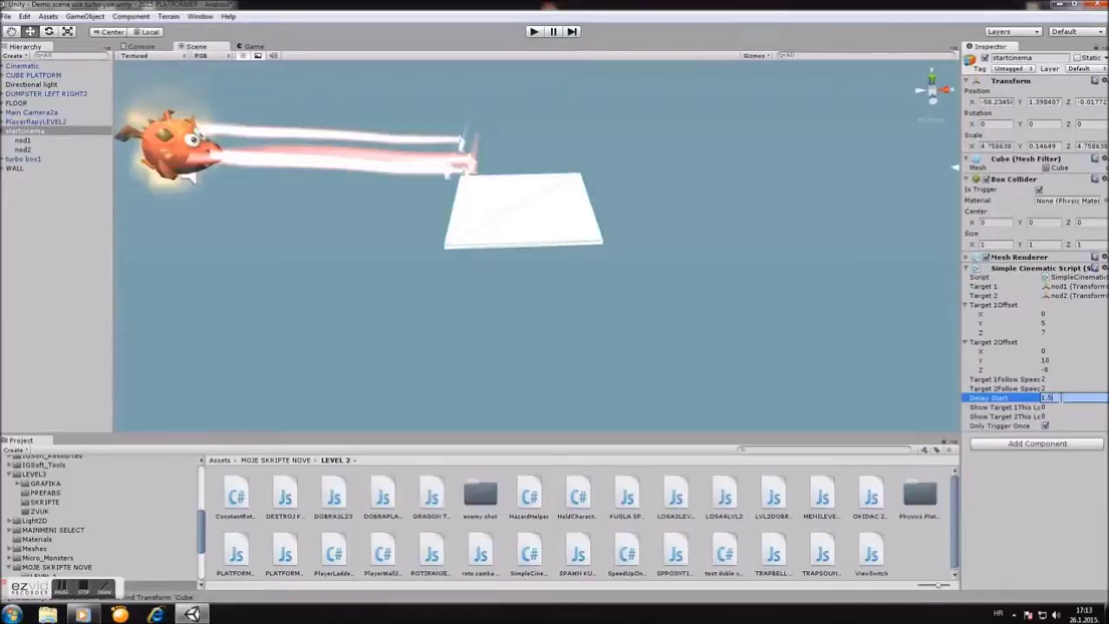
click(1060, 406)
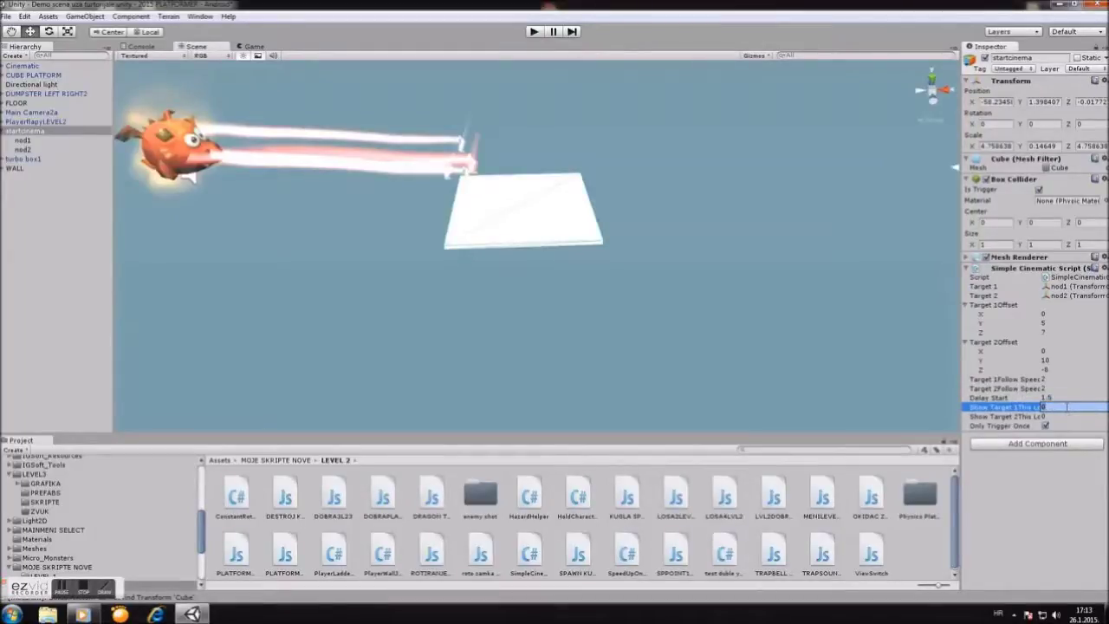
text(2)
click(1056, 415)
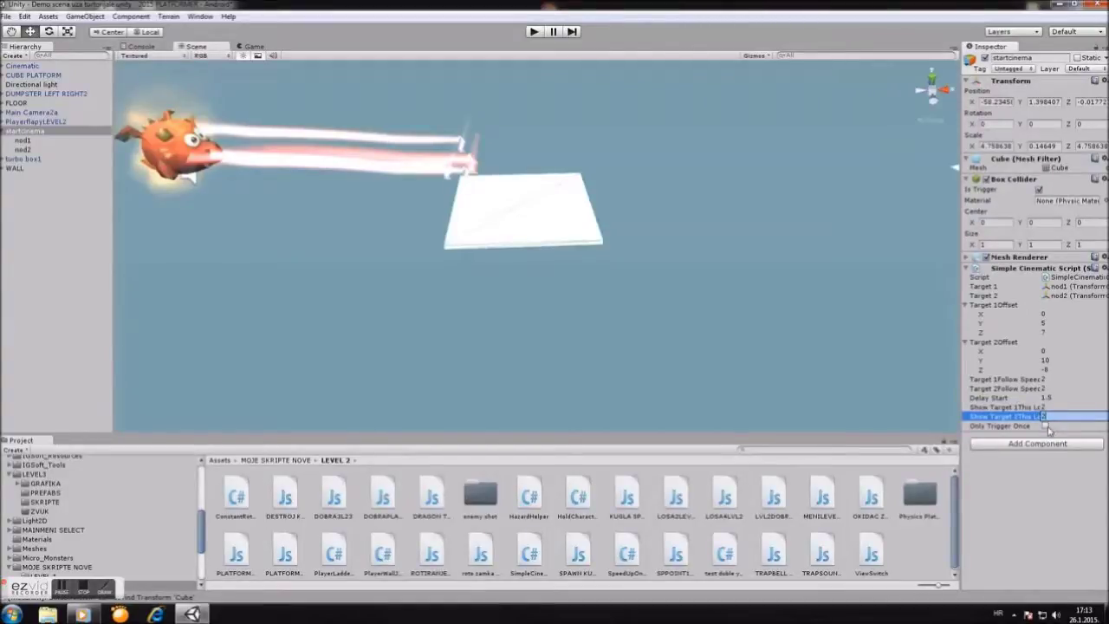
Step: Untick startcinema's Mesh Renderer to hide the trigger cube
scroll(511, 199, down, 2)
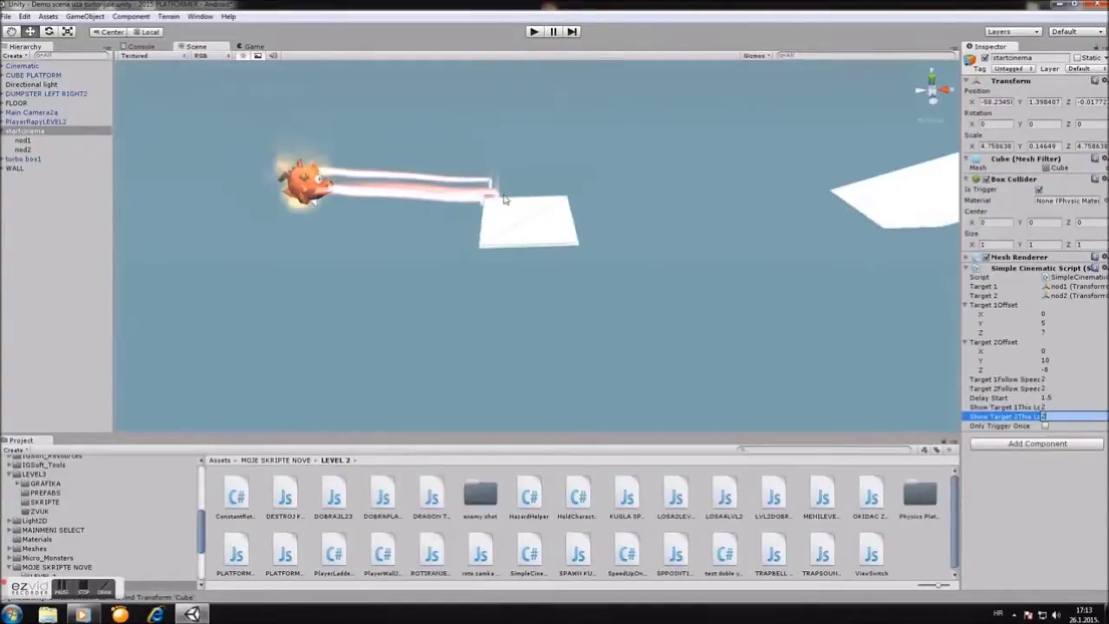
scroll(520, 212, down, 2)
scroll(534, 229, down, 2)
scroll(546, 247, down, 2)
scroll(546, 247, up, 2)
scroll(541, 239, up, 2)
scroll(539, 227, up, 2)
scroll(546, 227, up, 3)
scroll(552, 229, up, 1)
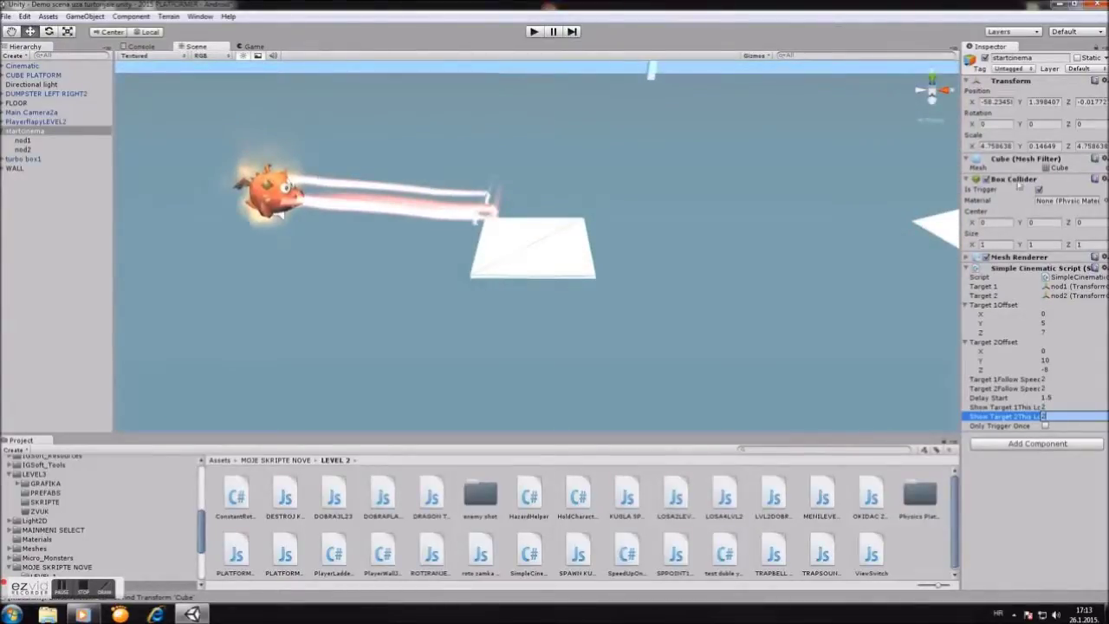
click(983, 258)
Step: Enter play mode to test the cinematic
scroll(711, 282, down, 2)
alt+drag(710, 282, 679, 247)
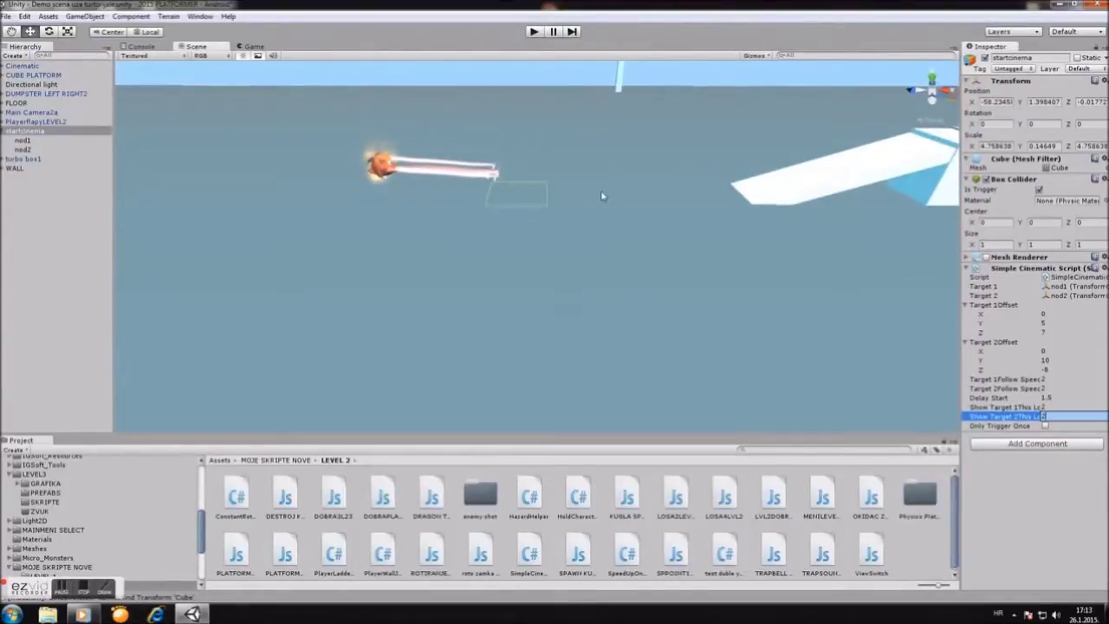
click(533, 32)
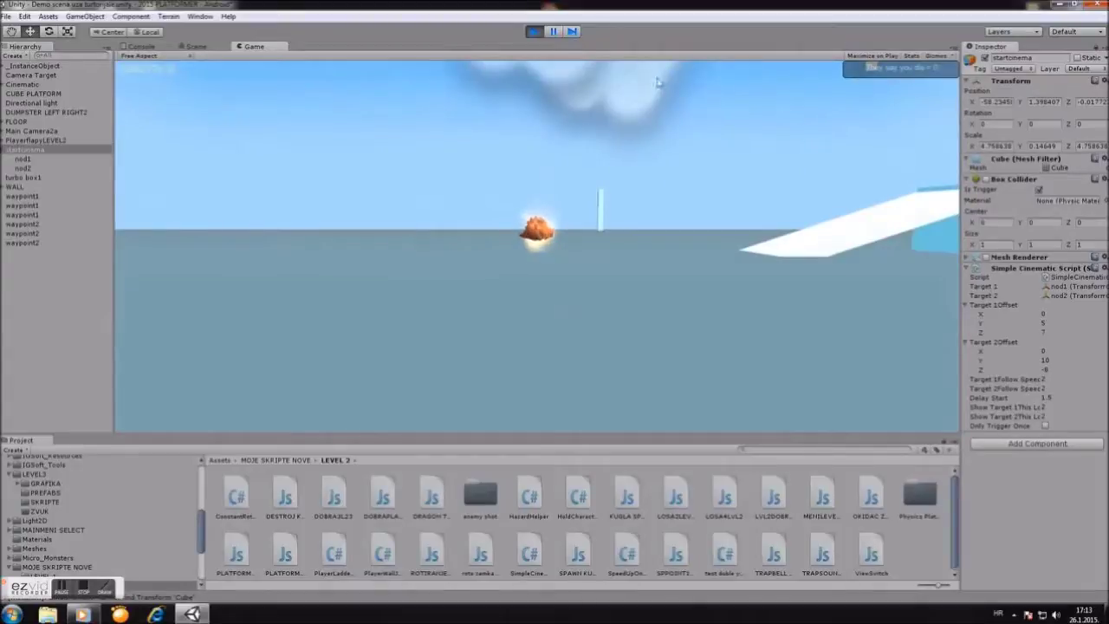
Step: Stop play mode, re-enable startcinema's Mesh Renderer, and run the game again
click(538, 32)
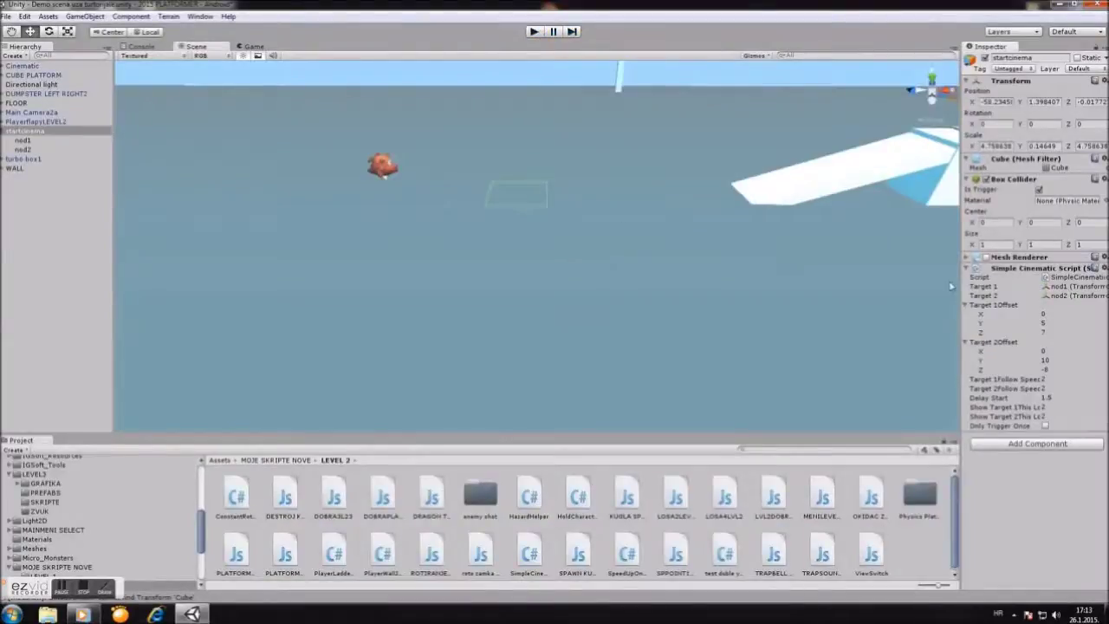
click(977, 258)
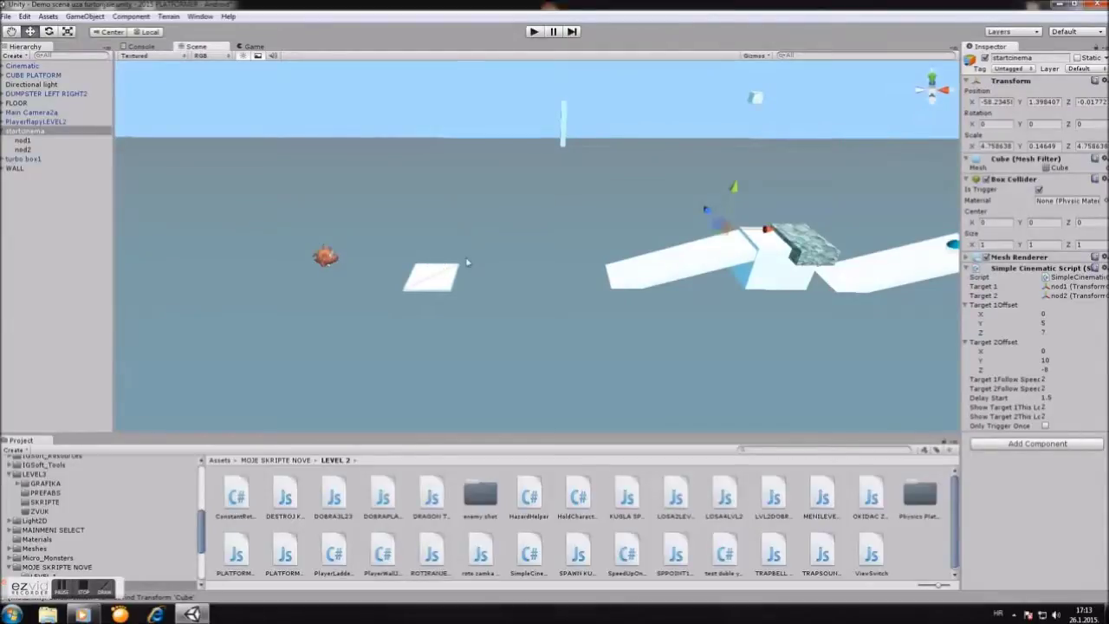
mouse_move(527, 190)
alt+mouse_down()
mouse_move(547, 184)
mouse_move(854, 241)
alt+mouse_up()
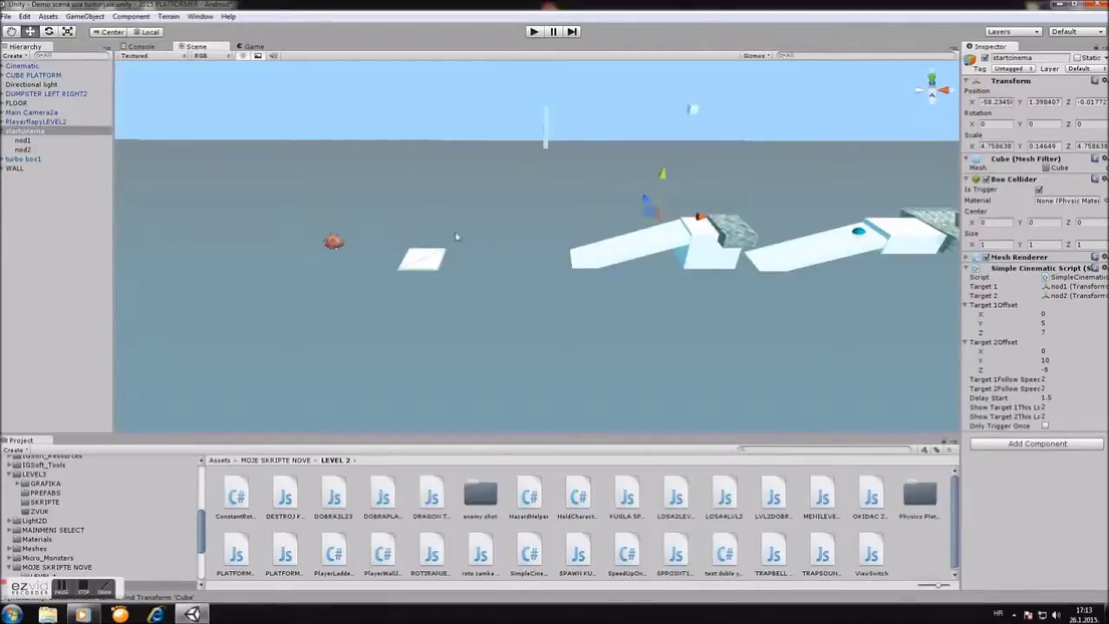
alt+drag(455, 238, 457, 217)
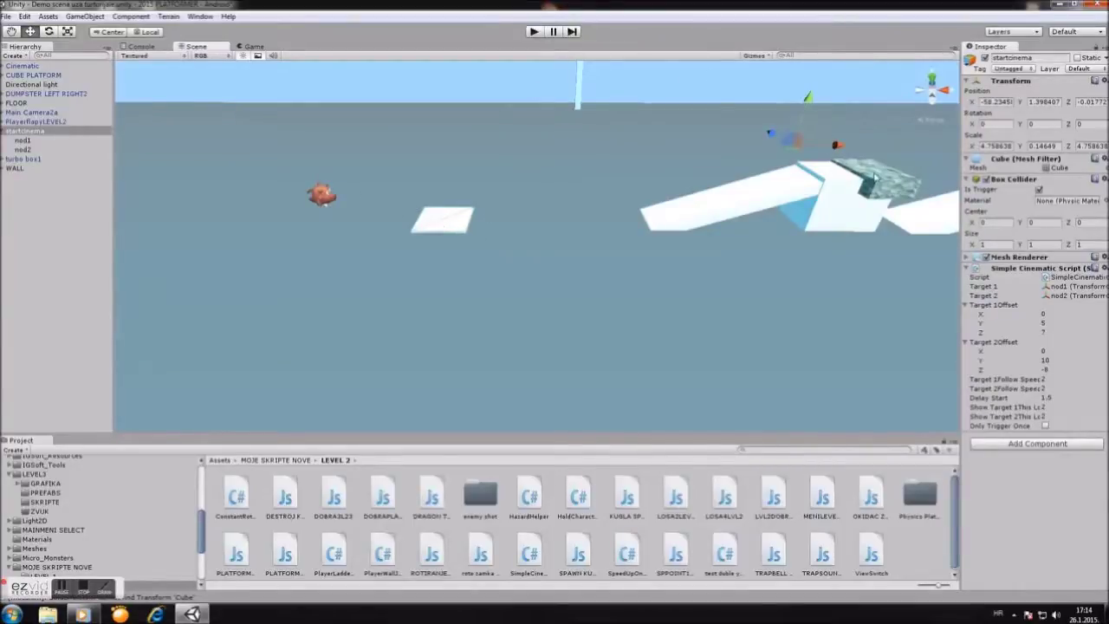
click(534, 31)
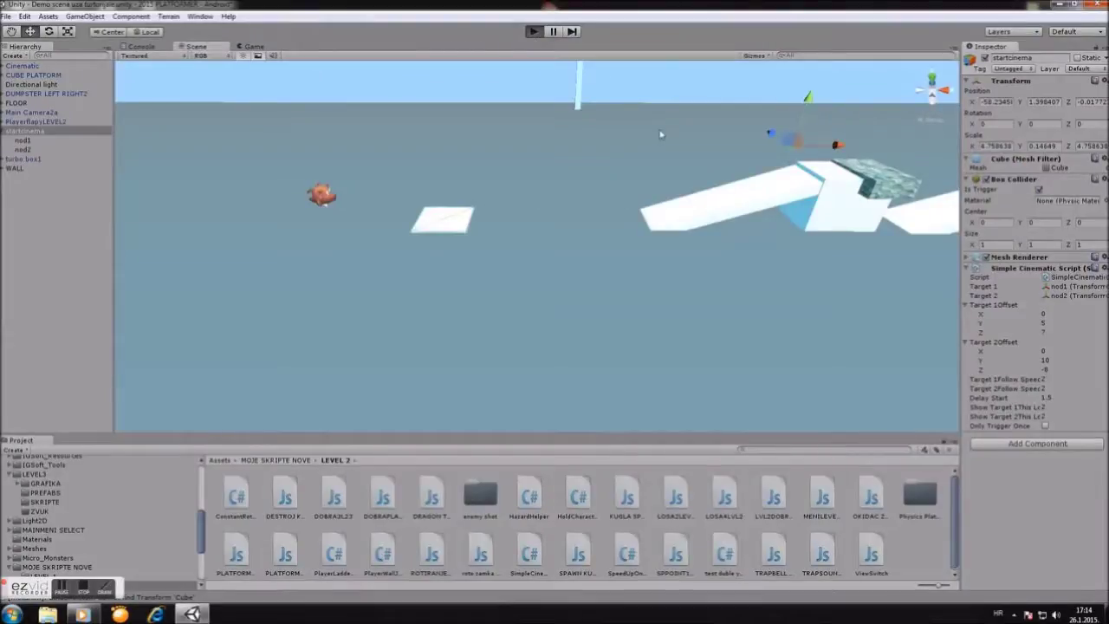